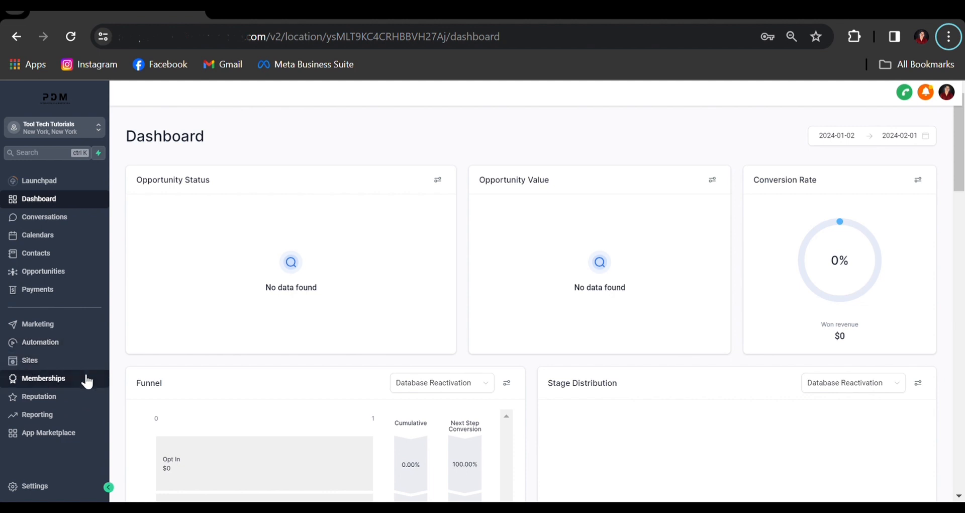
Go to the Forms builder under Sites and create a new form from scratch.
{"action": "left_click", "coordinate": [75, 360]}
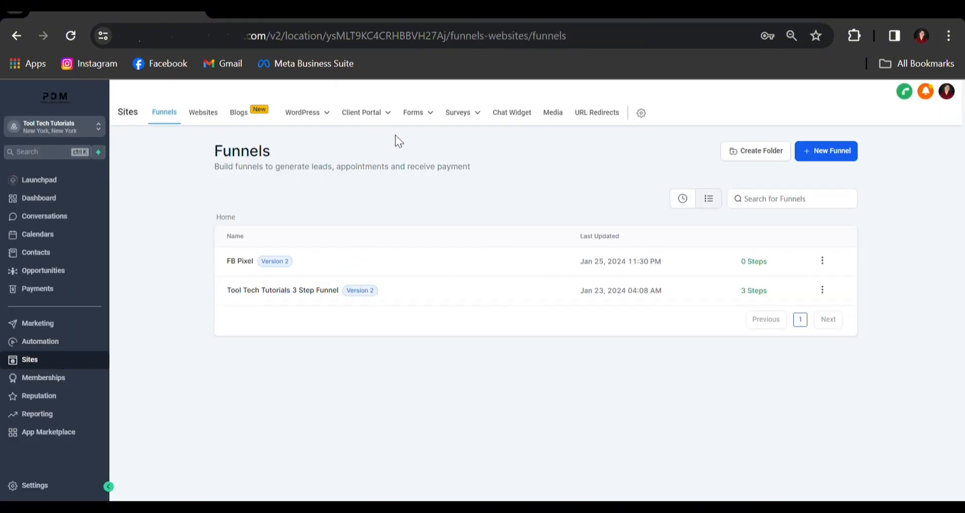
{"action": "mouse_move", "coordinate": [431, 113]}
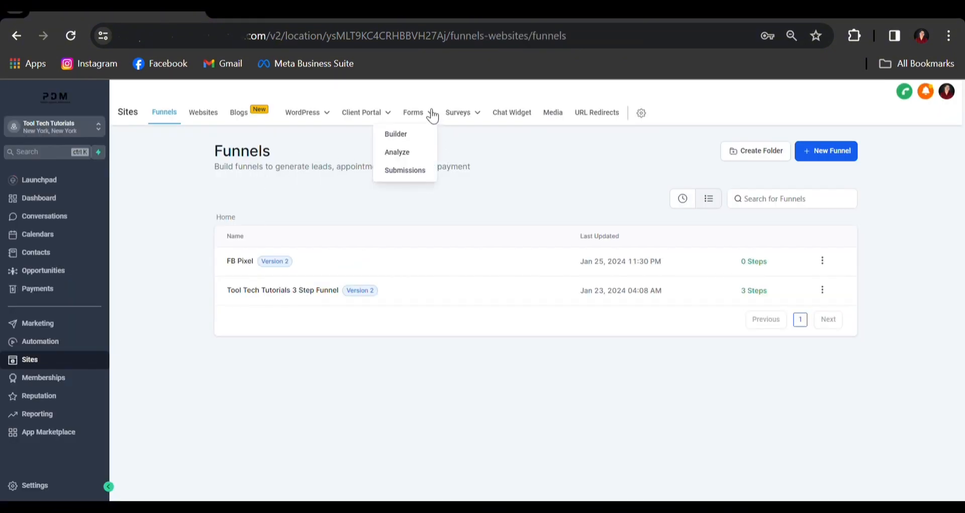
{"action": "left_click", "coordinate": [425, 140]}
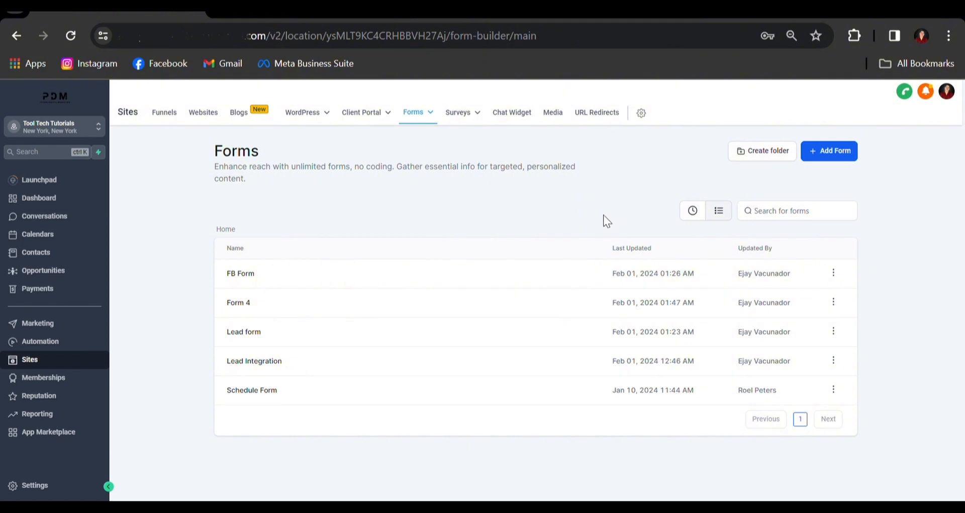
{"action": "left_click", "coordinate": [843, 156]}
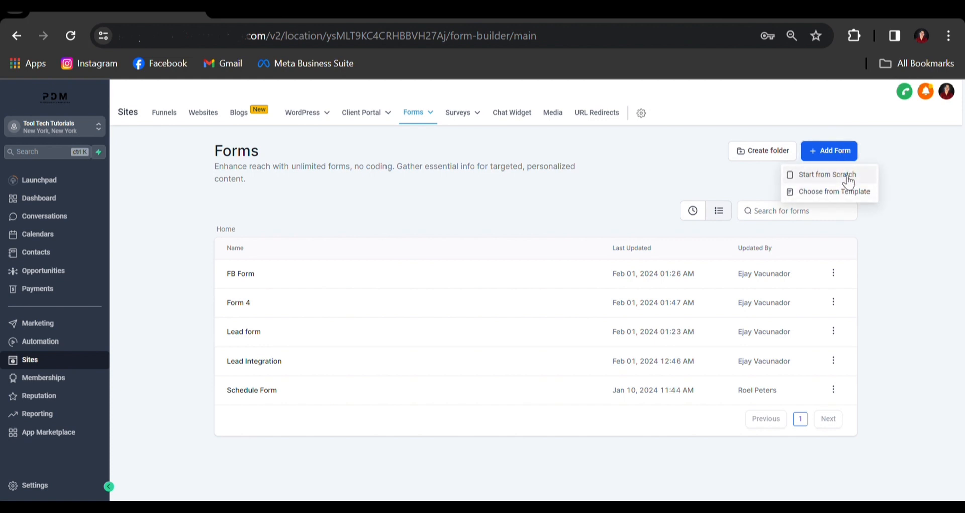
{"action": "left_click", "coordinate": [844, 176]}
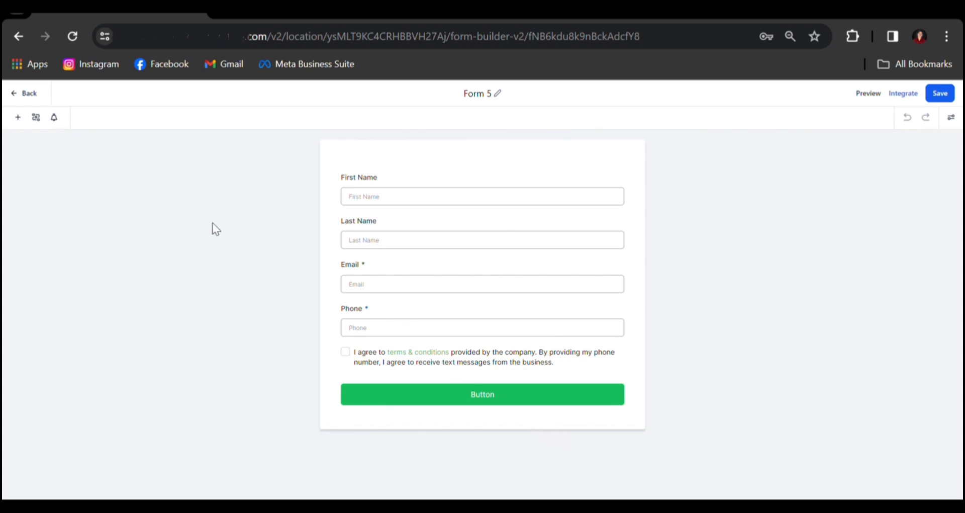
Rename the form to "lead form 2" and open the list of form elements available for quick adding.
{"action": "left_click", "coordinate": [493, 97]}
{"action": "left_click_drag", "start_coordinate": [491, 98], "coordinate": [467, 97]}
{"action": "type", "text": "Lead form 2"}
{"action": "left_click", "coordinate": [18, 118]}
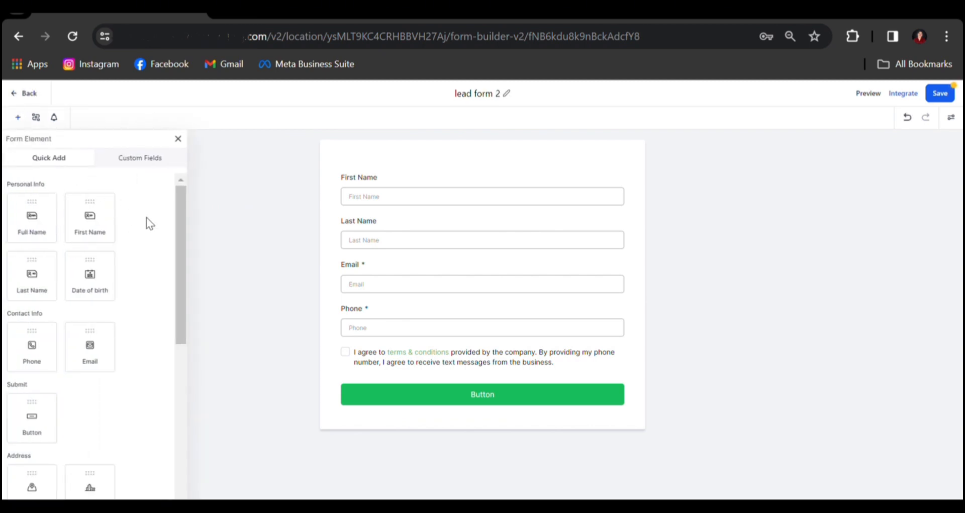
{"action": "scroll", "coordinate": [116, 206], "scroll_direction": "down", "scroll_amount": 6}
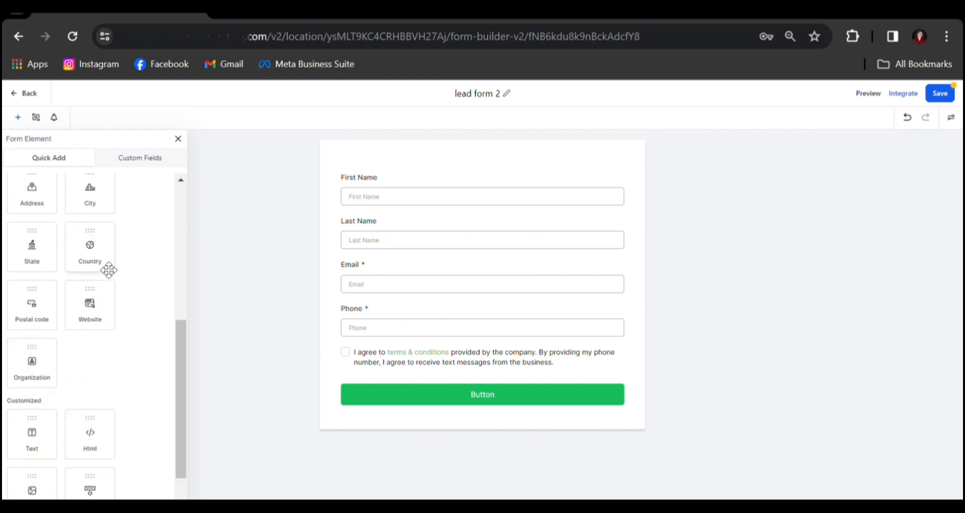
{"action": "scroll", "coordinate": [98, 274], "scroll_direction": "up", "scroll_amount": 6}
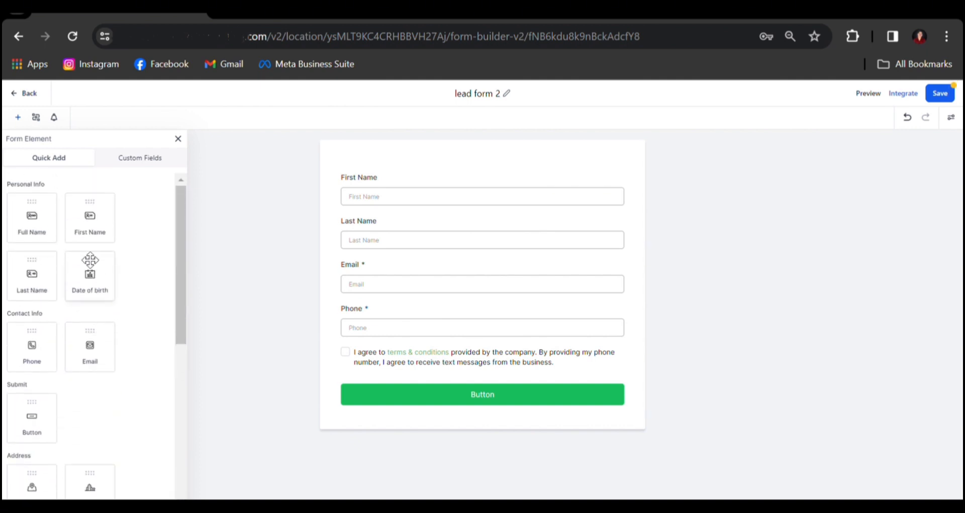
Add a Full Name field between First Name and Last Name, and remove it from the form again.
{"action": "left_click_drag", "start_coordinate": [39, 232], "coordinate": [421, 238]}
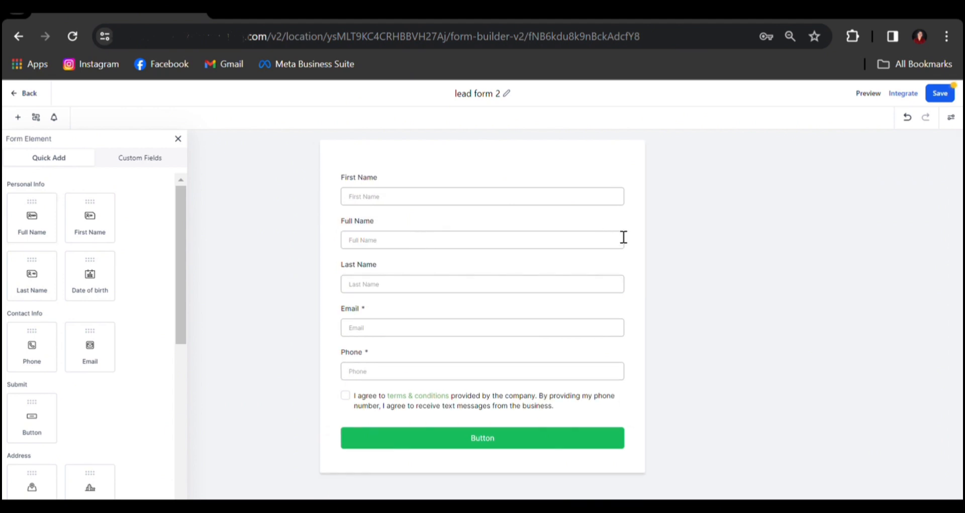
{"action": "left_click", "coordinate": [617, 230]}
{"action": "left_click", "coordinate": [623, 214]}
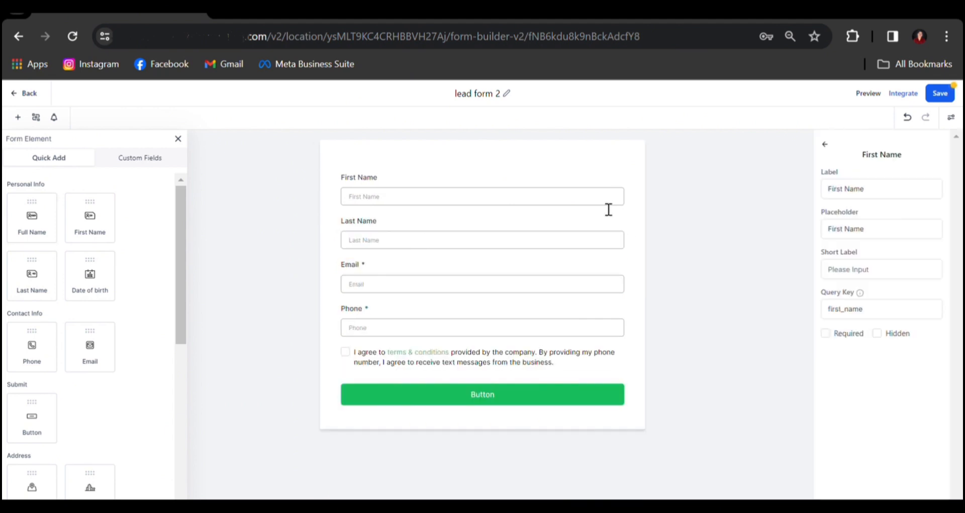
Add an Address field and a Postal code field to the form between Email and Phone.
{"action": "scroll", "coordinate": [58, 298], "scroll_direction": "down", "scroll_amount": 2}
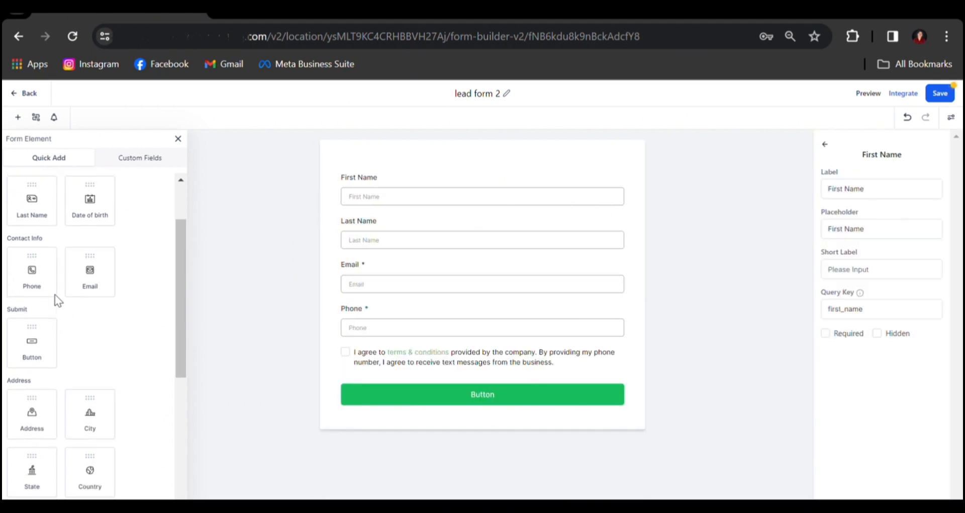
{"action": "scroll", "coordinate": [47, 327], "scroll_direction": "down", "scroll_amount": 2}
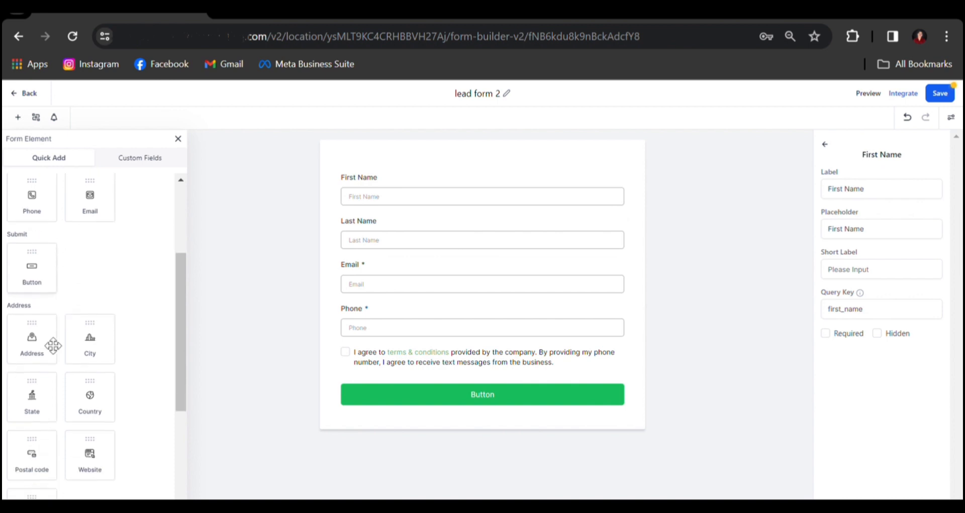
{"action": "scroll", "coordinate": [52, 346], "scroll_direction": "up", "scroll_amount": 4}
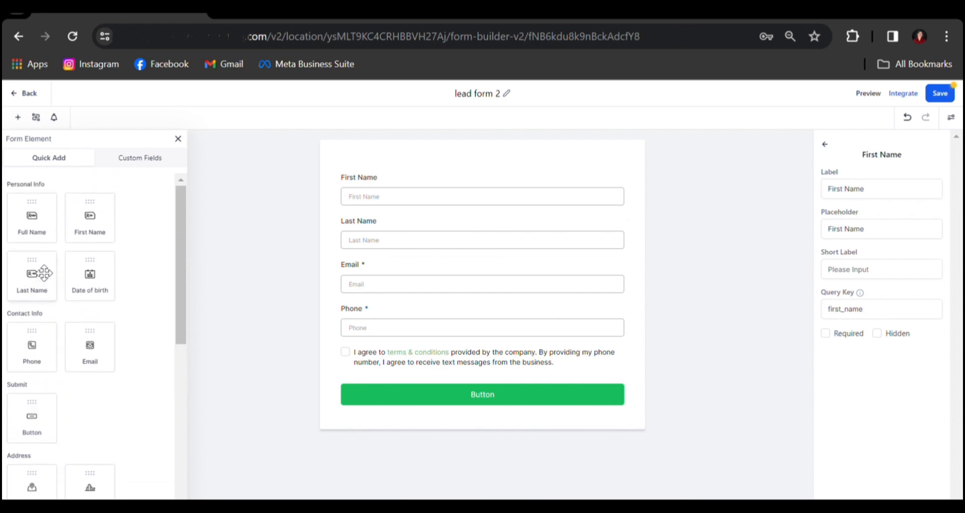
{"action": "scroll", "coordinate": [35, 245], "scroll_direction": "down", "scroll_amount": 2}
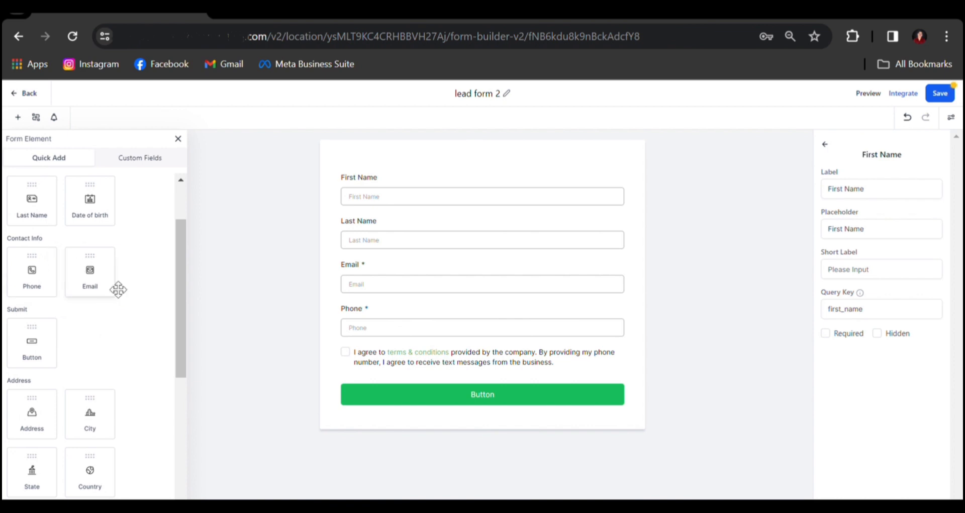
{"action": "scroll", "coordinate": [78, 347], "scroll_direction": "down", "scroll_amount": 3}
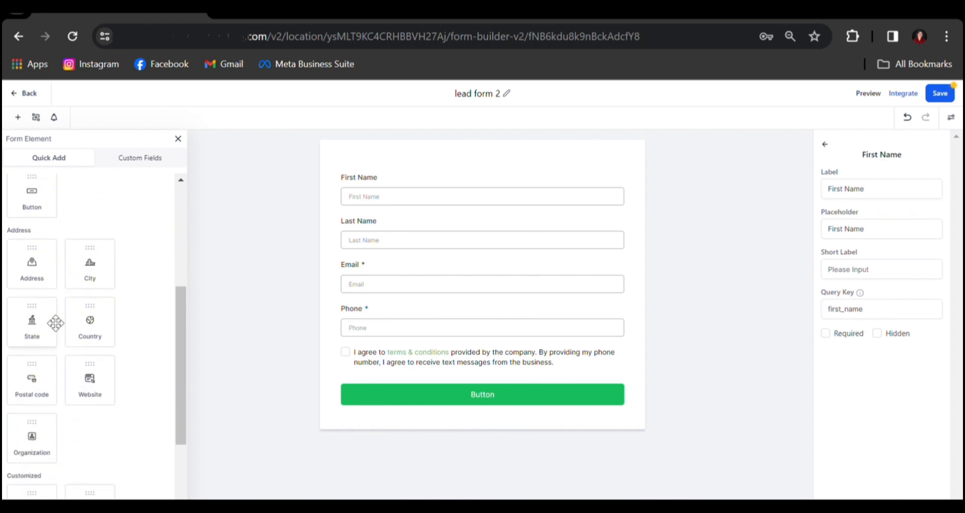
{"action": "left_click_drag", "start_coordinate": [35, 292], "coordinate": [456, 328]}
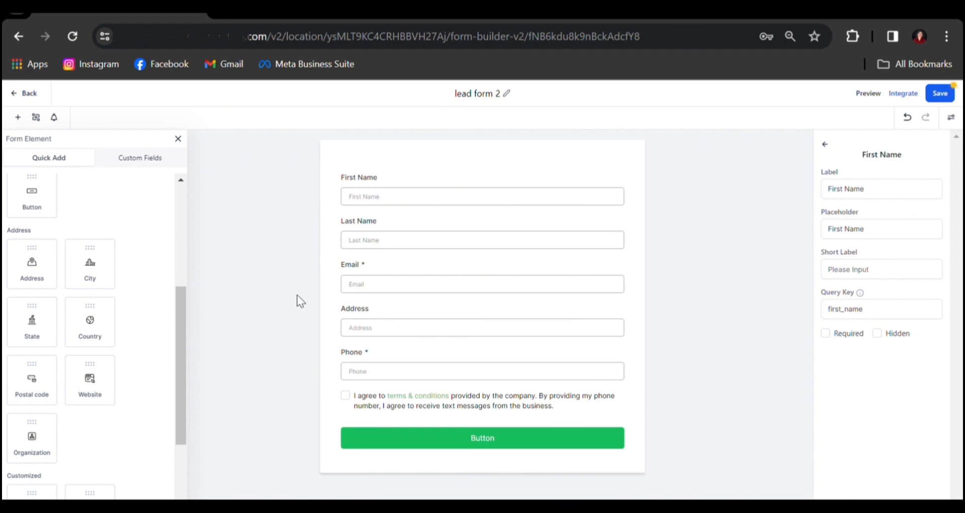
{"action": "scroll", "coordinate": [140, 349], "scroll_direction": "down", "scroll_amount": 3}
{"action": "left_click_drag", "start_coordinate": [30, 251], "coordinate": [448, 392]}
{"action": "scroll", "coordinate": [382, 357], "scroll_direction": "down", "scroll_amount": 1}
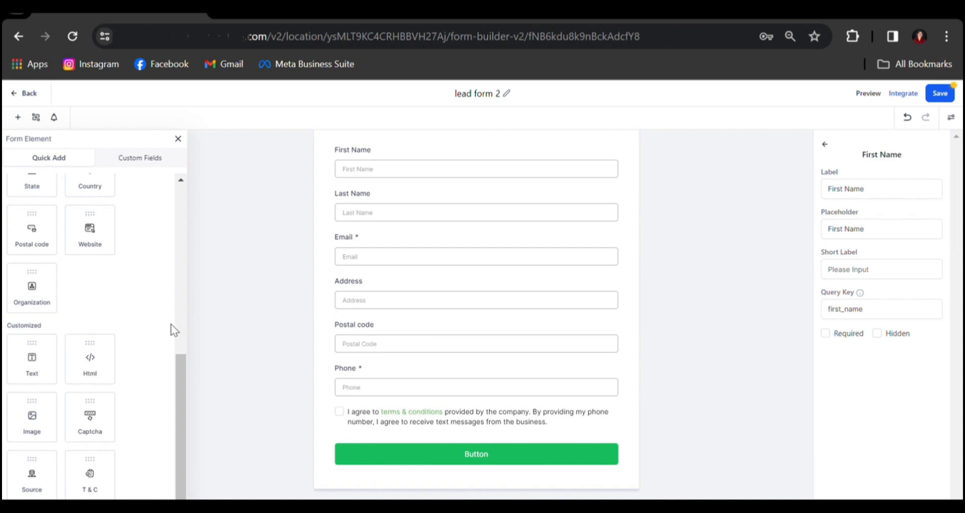
Add the Lead Source custom field to the form between Last Name and Email.
{"action": "scroll", "coordinate": [457, 306], "scroll_direction": "up", "scroll_amount": 1}
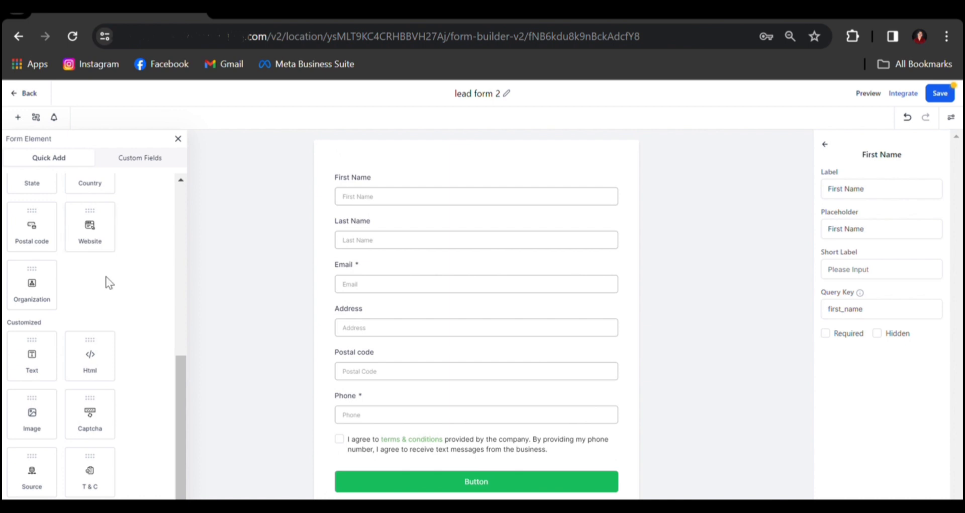
{"action": "scroll", "coordinate": [37, 239], "scroll_direction": "up", "scroll_amount": 8}
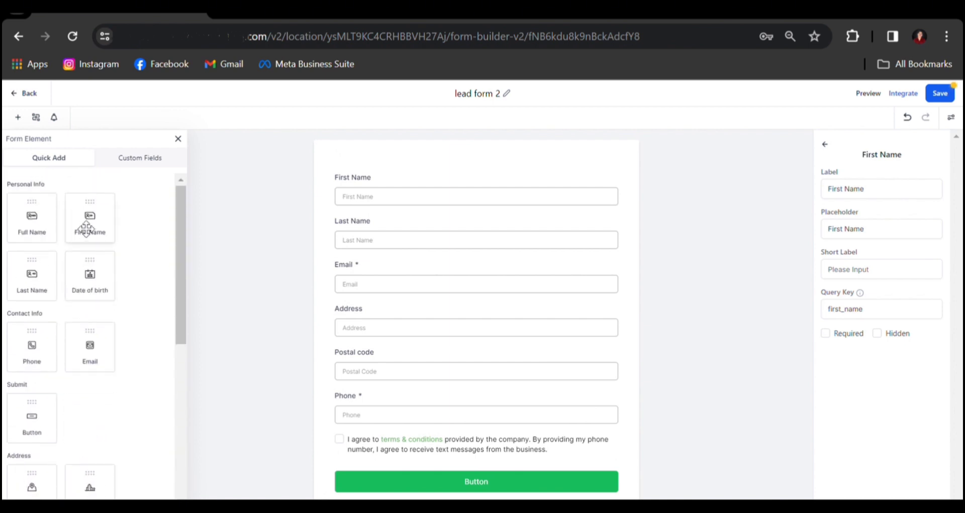
{"action": "left_click", "coordinate": [147, 164]}
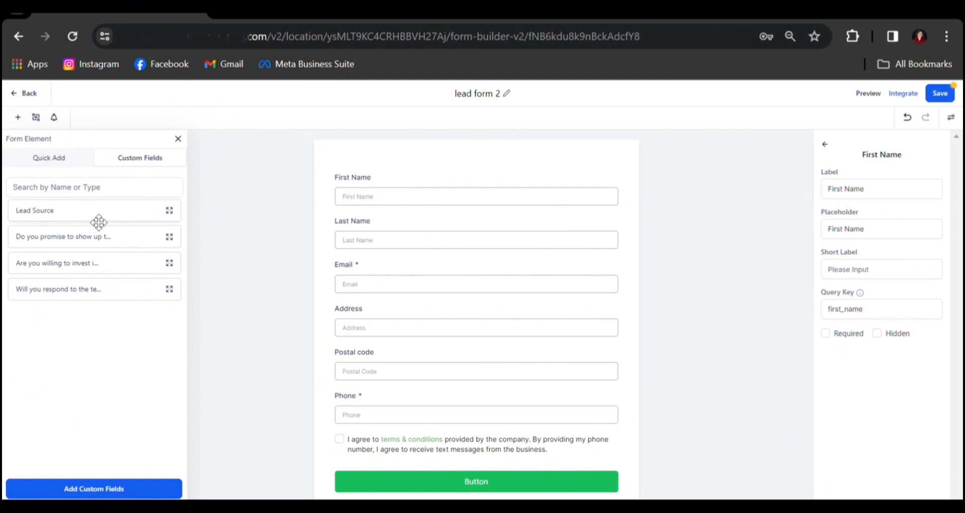
{"action": "left_click_drag", "start_coordinate": [113, 215], "coordinate": [342, 278]}
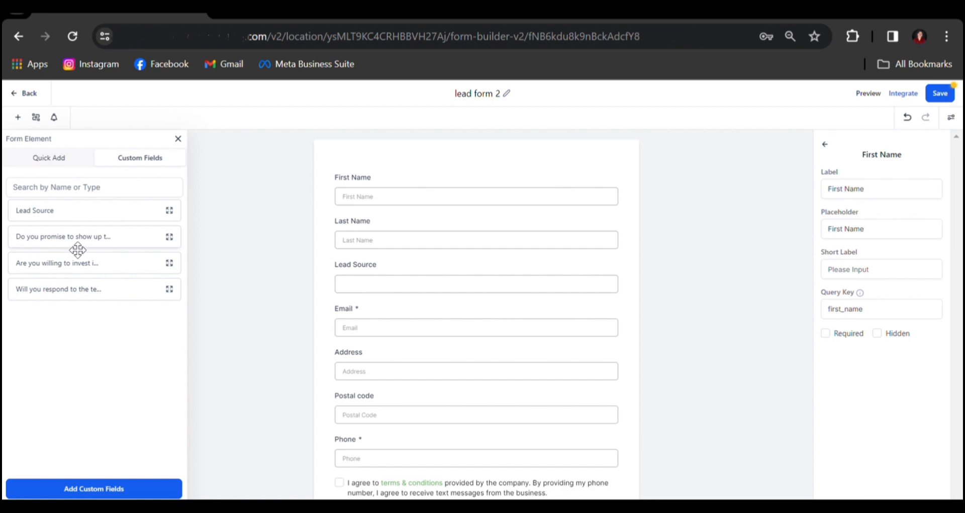
Add the custom question about showing up to the appointment below Lead Source, and delete it again.
{"action": "left_click_drag", "start_coordinate": [61, 247], "coordinate": [424, 306]}
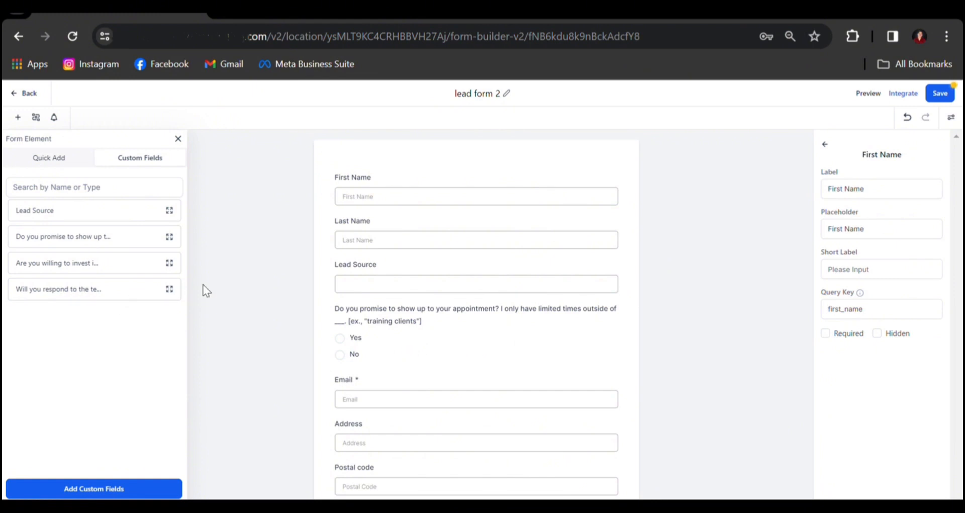
{"action": "left_click", "coordinate": [345, 348]}
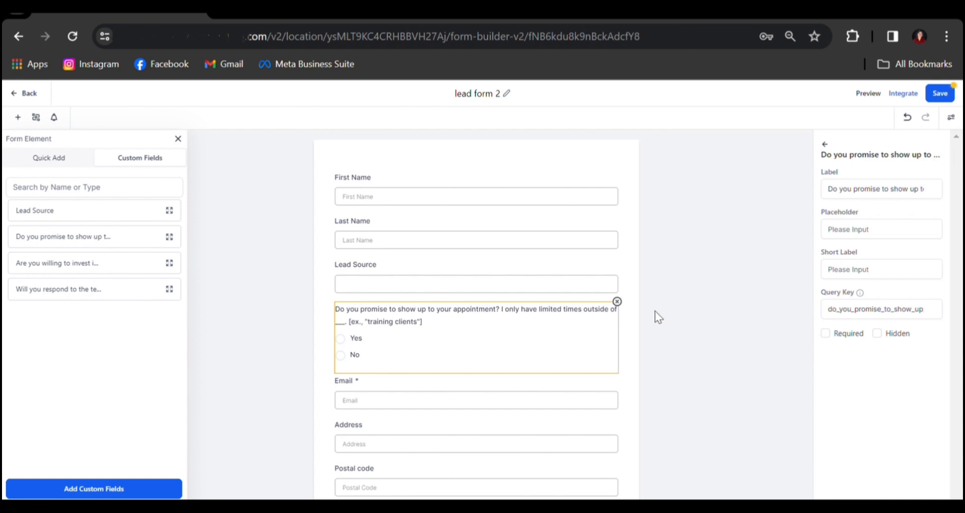
{"action": "left_click", "coordinate": [617, 302]}
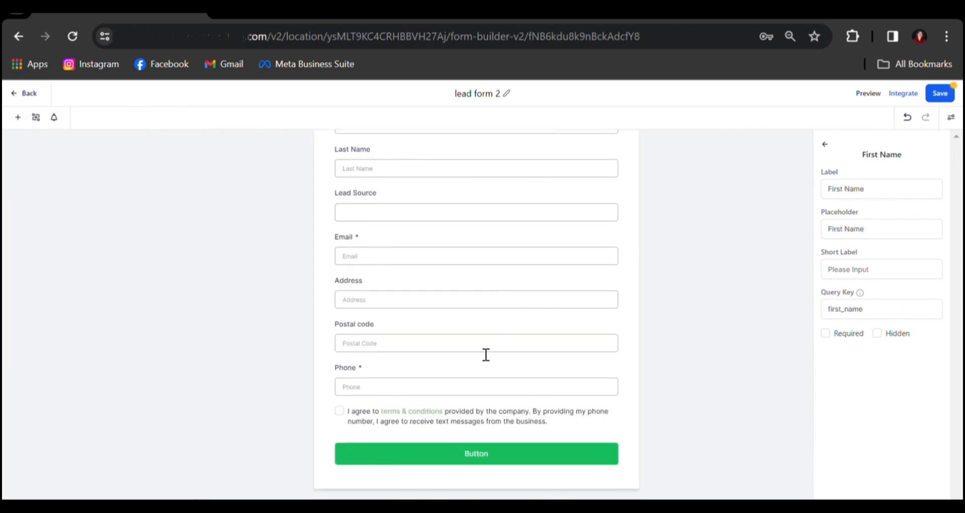
Change the text of the button at the end of the form to "Submit".
{"action": "left_click", "coordinate": [512, 462]}
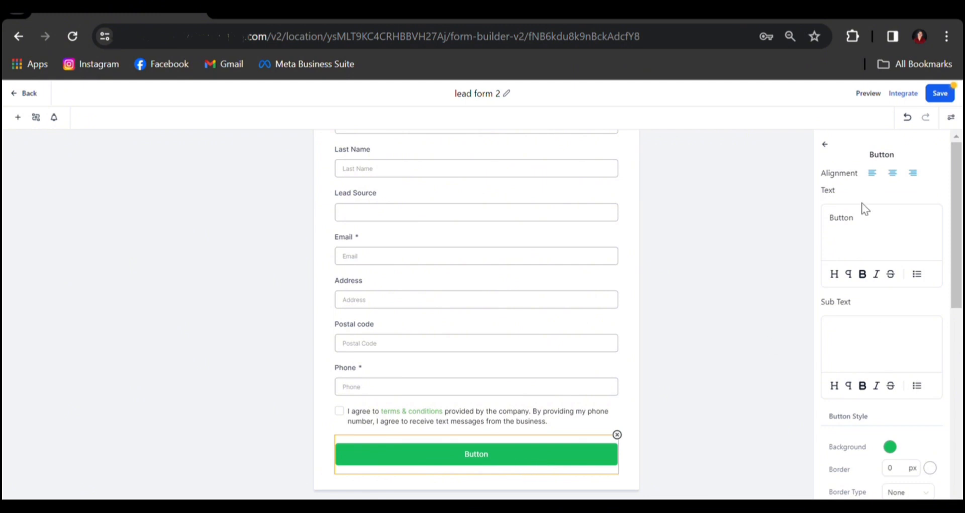
{"action": "left_click", "coordinate": [877, 221]}
{"action": "double_click", "coordinate": [879, 224]}
{"action": "type", "text": "sub"}
{"action": "key", "text": "BackSpace"}
{"action": "key", "text": "BackSpace"}
{"action": "key", "text": "BackSpace"}
{"action": "type", "text": "Subkit"}
{"action": "key", "text": "BackSpace"}
{"action": "key", "text": "BackSpace"}
{"action": "key", "text": "BackSpace"}
{"action": "type", "text": "mit"}
Set the submit button's background color to teal #18AFBDFF.
{"action": "scroll", "coordinate": [853, 375], "scroll_direction": "down", "scroll_amount": 3}
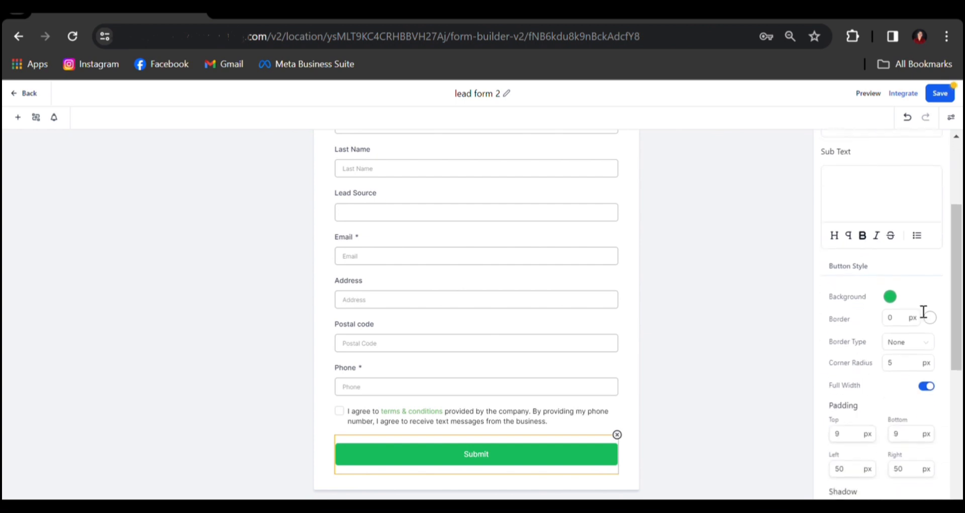
{"action": "left_click", "coordinate": [891, 297]}
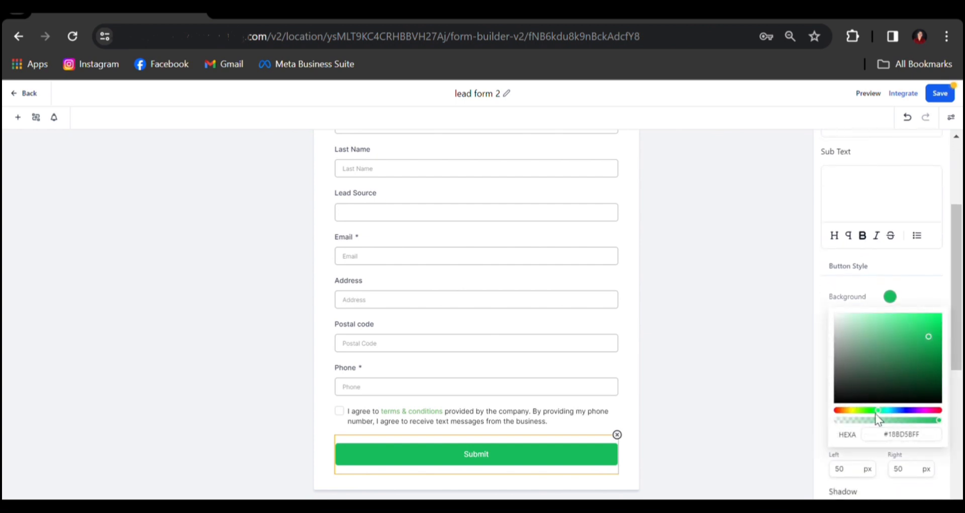
{"action": "left_click", "coordinate": [890, 410]}
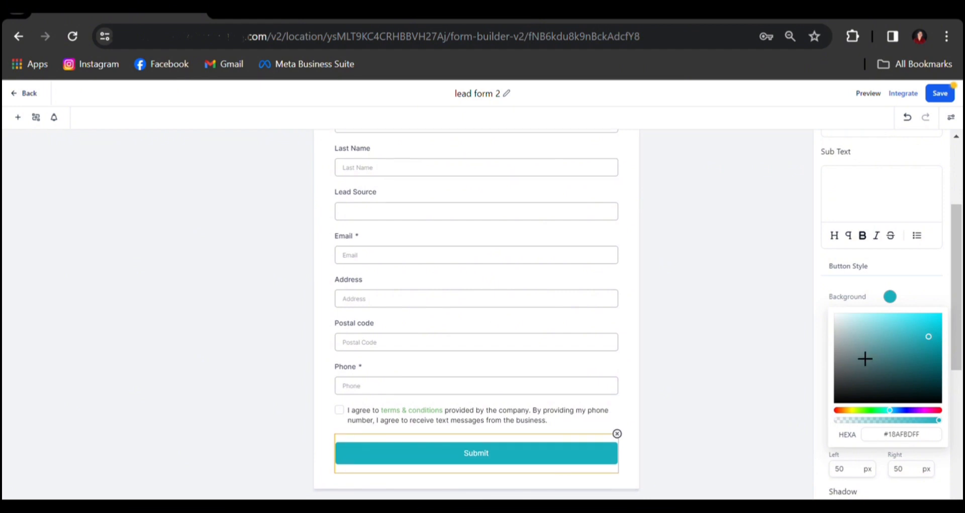
Open the form's style settings and look through the available themes.
{"action": "left_click", "coordinate": [952, 117]}
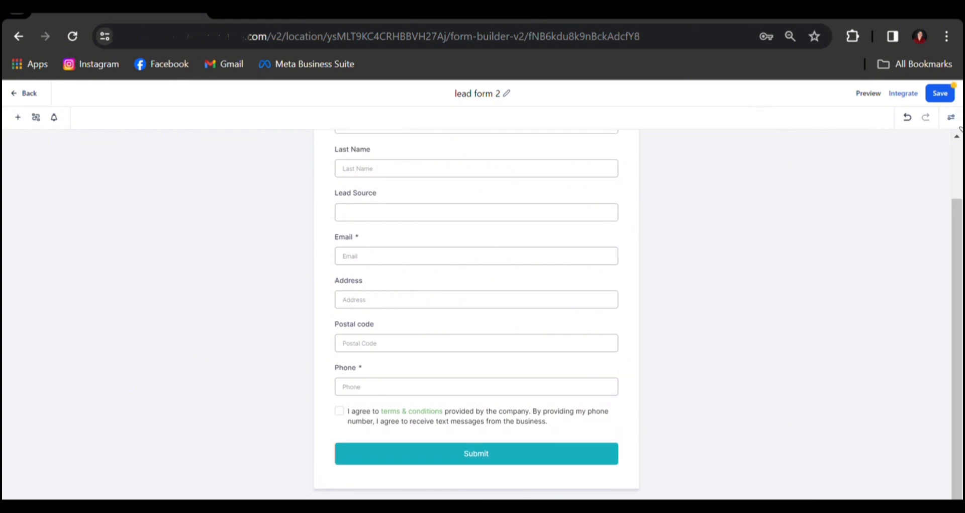
{"action": "left_click", "coordinate": [959, 126]}
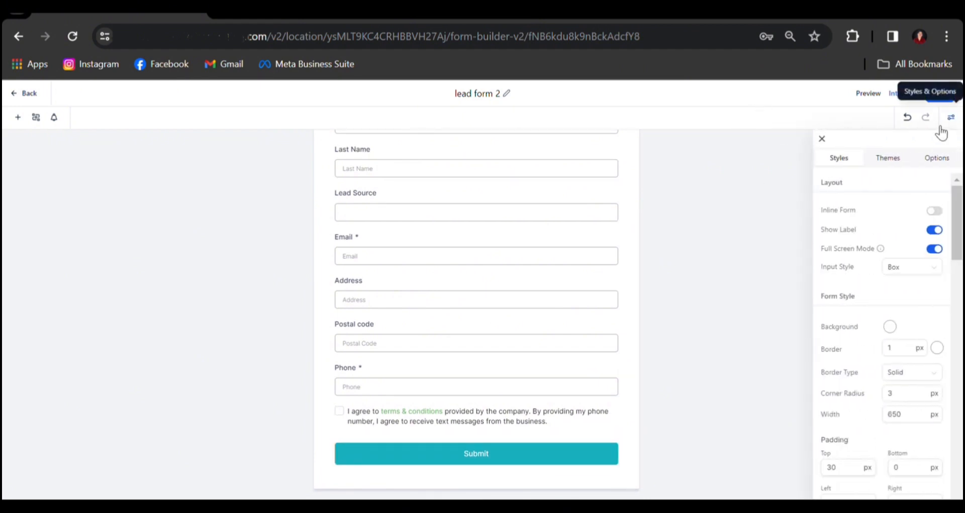
{"action": "left_click", "coordinate": [904, 160]}
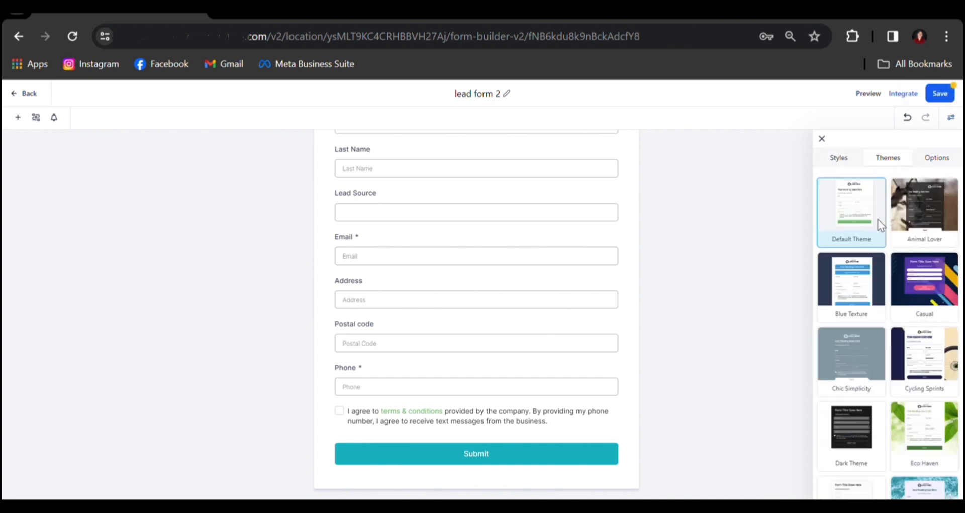
{"action": "mouse_move", "coordinate": [848, 265]}
{"action": "scroll", "coordinate": [897, 249], "scroll_direction": "down", "scroll_amount": 4}
{"action": "scroll", "coordinate": [897, 254], "scroll_direction": "down", "scroll_amount": 1}
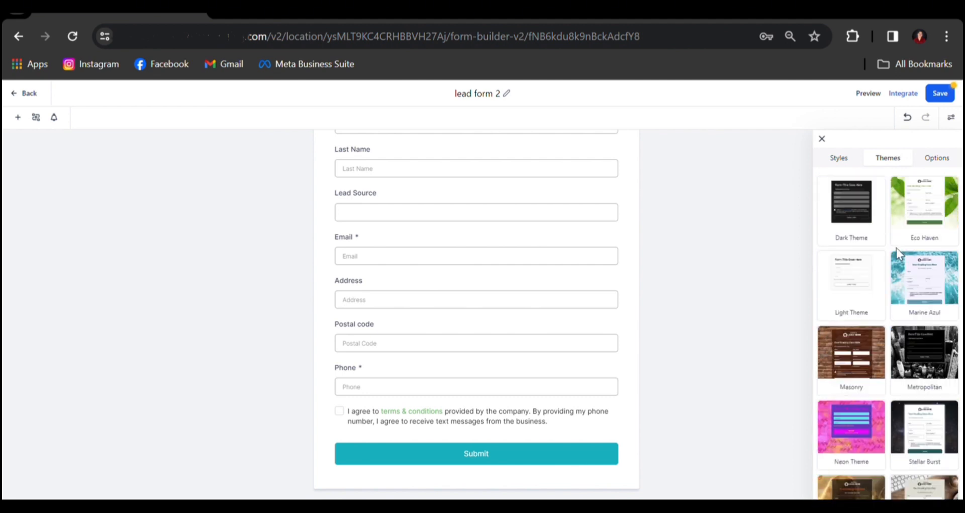
{"action": "mouse_move", "coordinate": [824, 211]}
Open the form's general options and examine the form name and the on-submit message.
{"action": "left_click", "coordinate": [933, 164]}
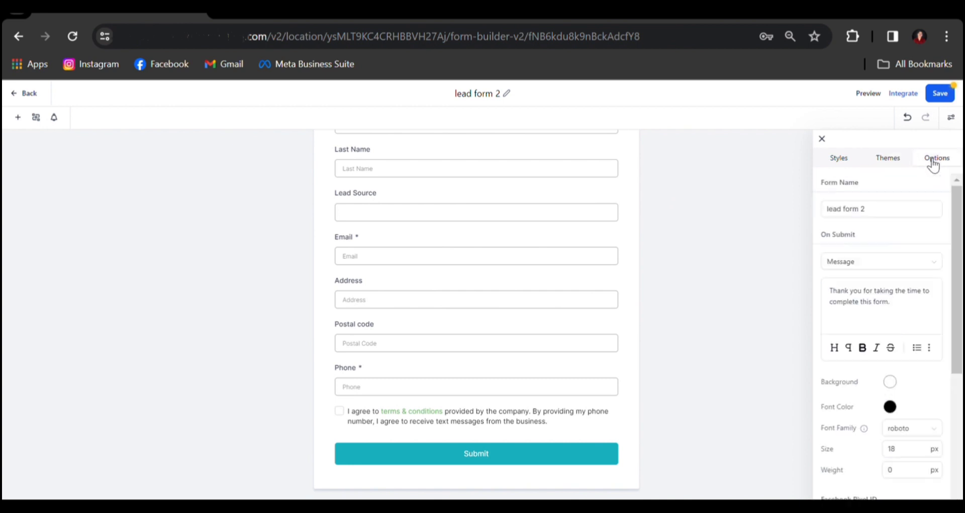
{"action": "left_click", "coordinate": [903, 210]}
{"action": "left_click_drag", "start_coordinate": [903, 210], "coordinate": [827, 208]}
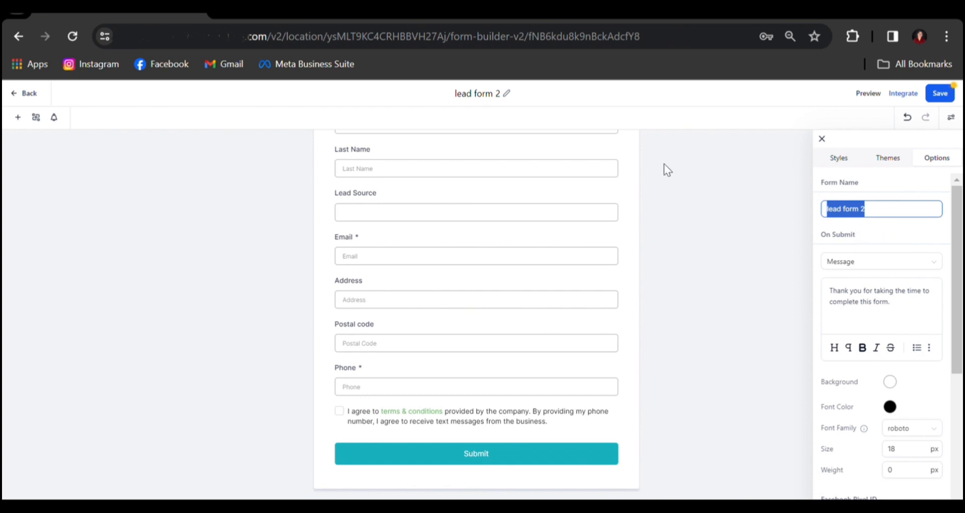
{"action": "scroll", "coordinate": [678, 167], "scroll_direction": "up", "scroll_amount": 2}
{"action": "left_click_drag", "start_coordinate": [830, 291], "coordinate": [888, 316]}
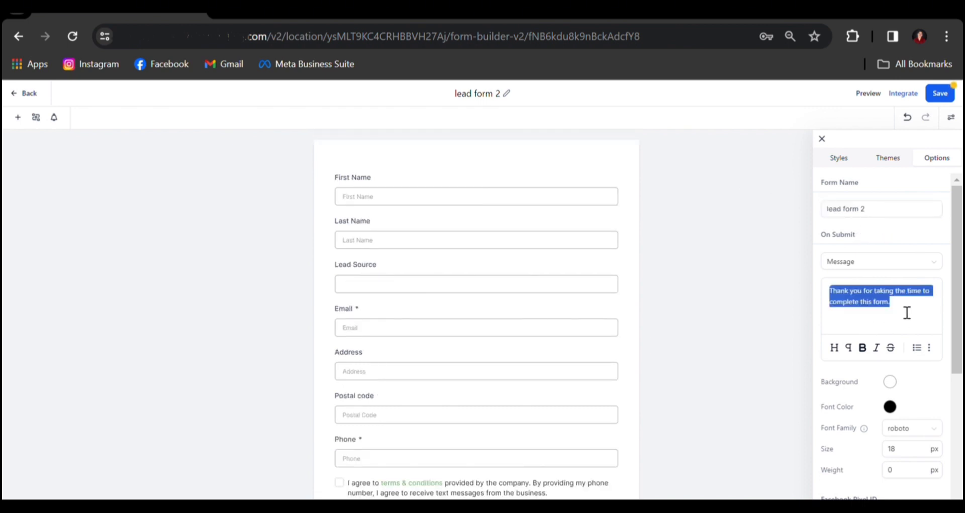
Examine the thank-you message shown on submit and look through the Facebook Pixel and form settings in the options.
{"action": "left_click", "coordinate": [914, 316]}
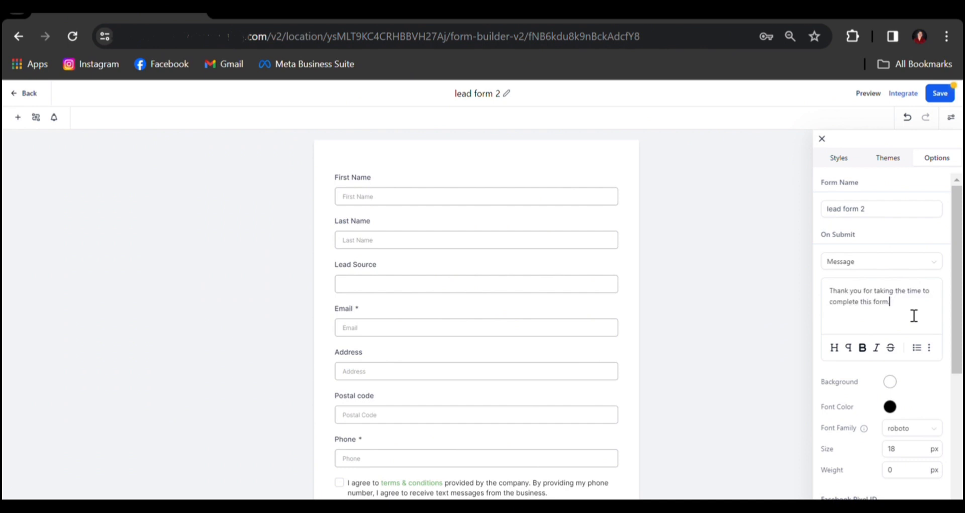
{"action": "left_click_drag", "start_coordinate": [915, 316], "coordinate": [828, 281]}
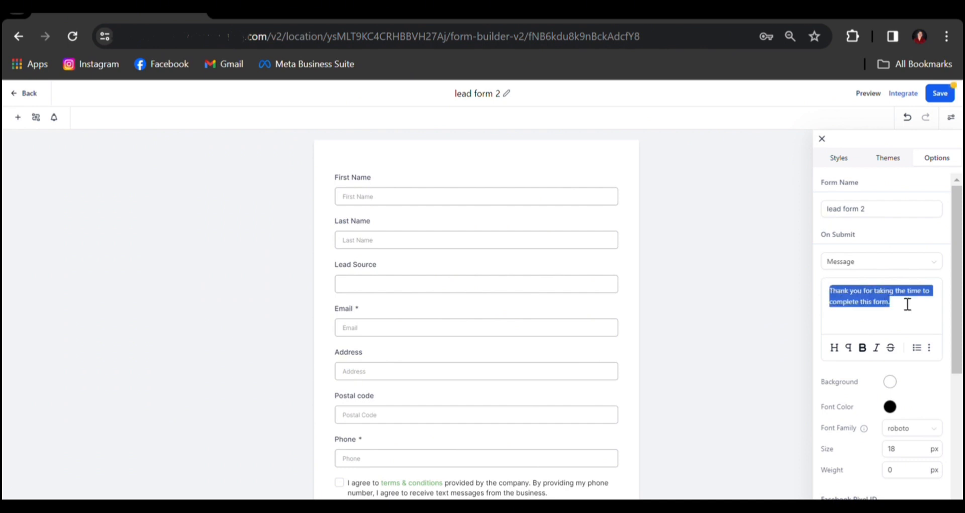
{"action": "scroll", "coordinate": [905, 286], "scroll_direction": "down", "scroll_amount": 5}
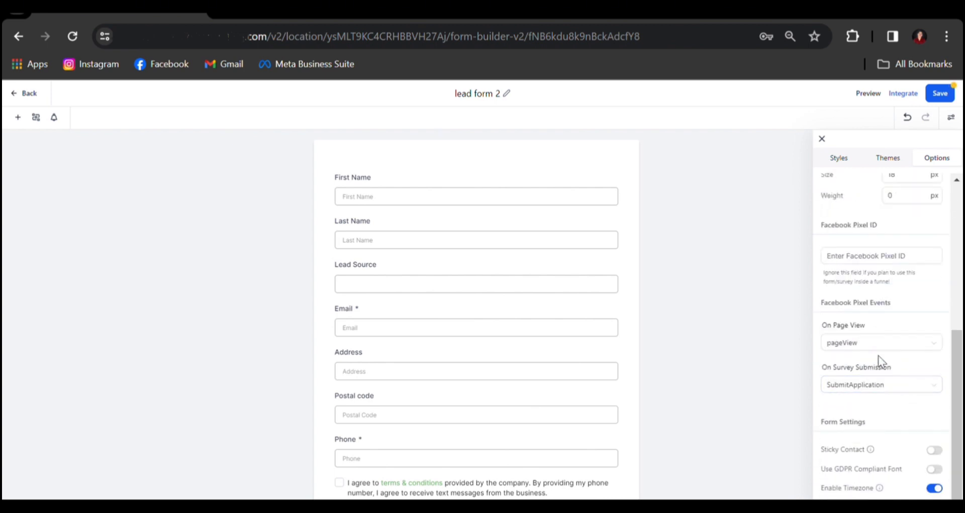
{"action": "scroll", "coordinate": [879, 355], "scroll_direction": "up", "scroll_amount": 5}
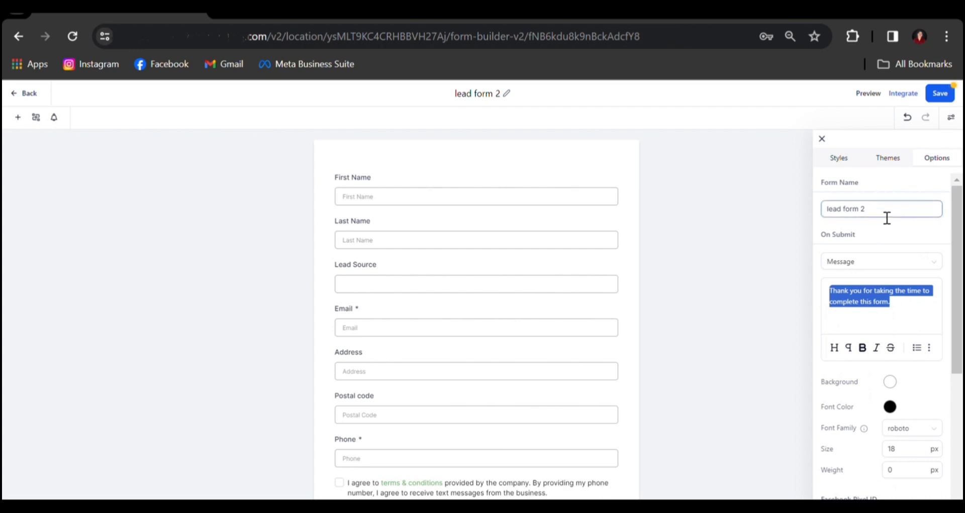
Look through the form's themes and its custom CSS and image styles, and review the form down to the submit button.
{"action": "left_click", "coordinate": [889, 158]}
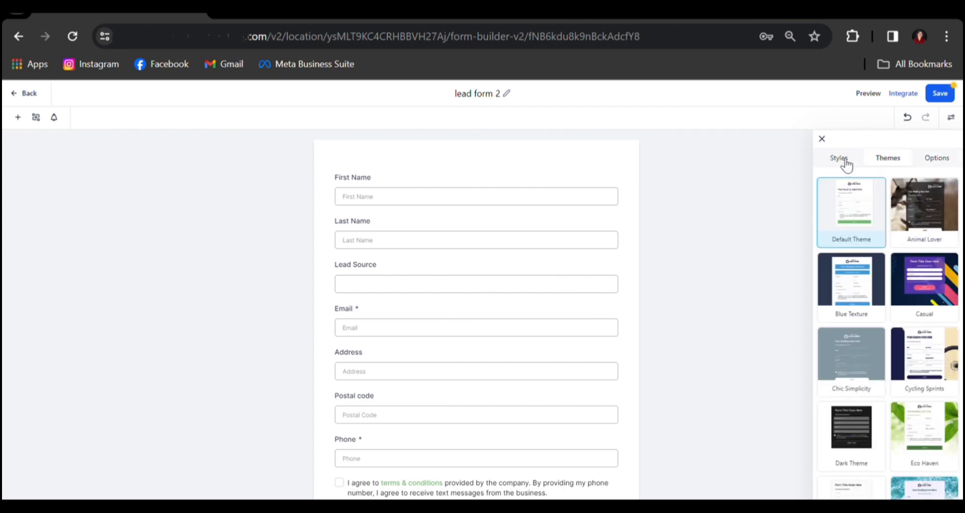
{"action": "left_click", "coordinate": [849, 160]}
{"action": "scroll", "coordinate": [870, 281], "scroll_direction": "down", "scroll_amount": 8}
{"action": "scroll", "coordinate": [871, 288], "scroll_direction": "down", "scroll_amount": 10}
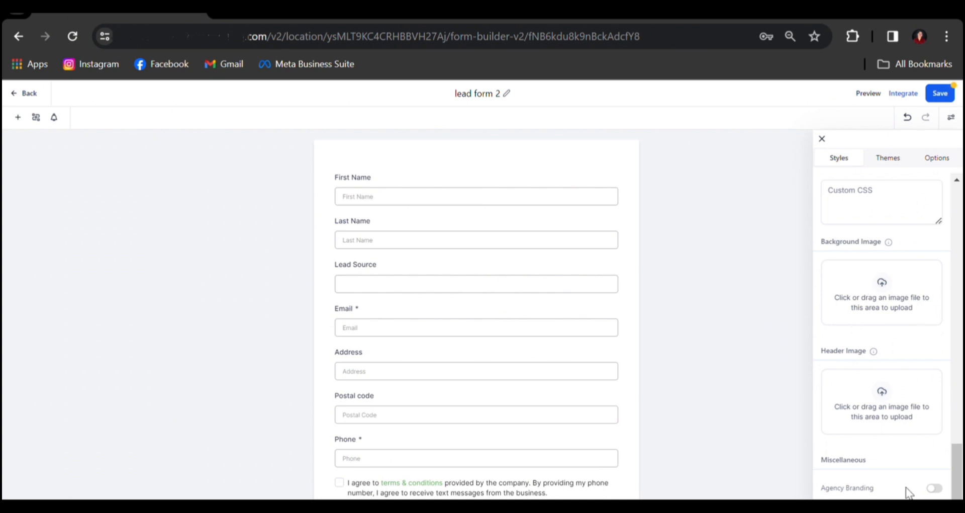
{"action": "scroll", "coordinate": [802, 477], "scroll_direction": "down", "scroll_amount": 2}
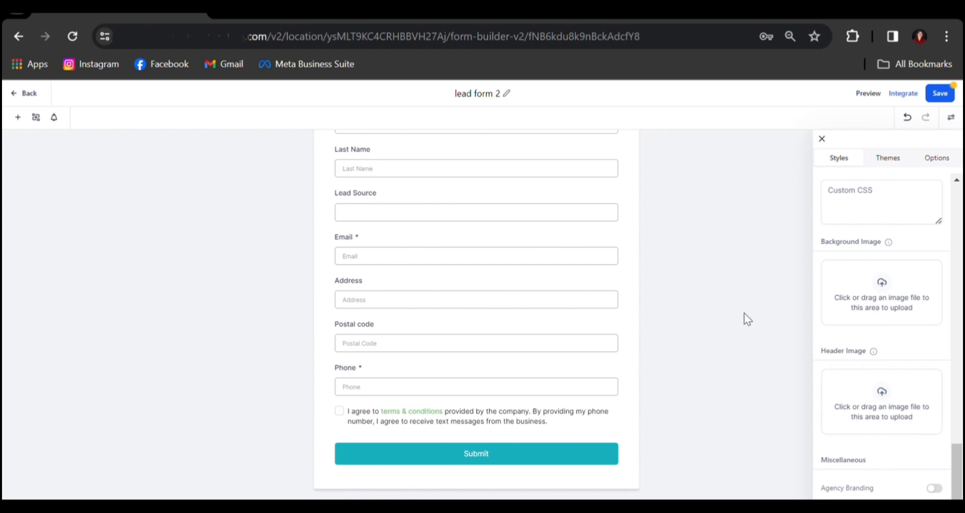
{"action": "scroll", "coordinate": [724, 297], "scroll_direction": "up", "scroll_amount": 2}
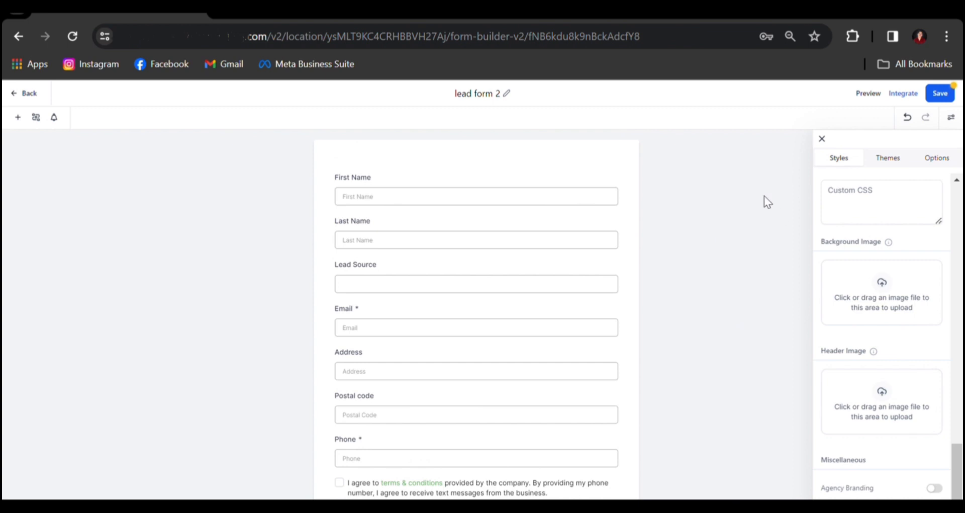
{"action": "scroll", "coordinate": [414, 252], "scroll_direction": "down", "scroll_amount": 2}
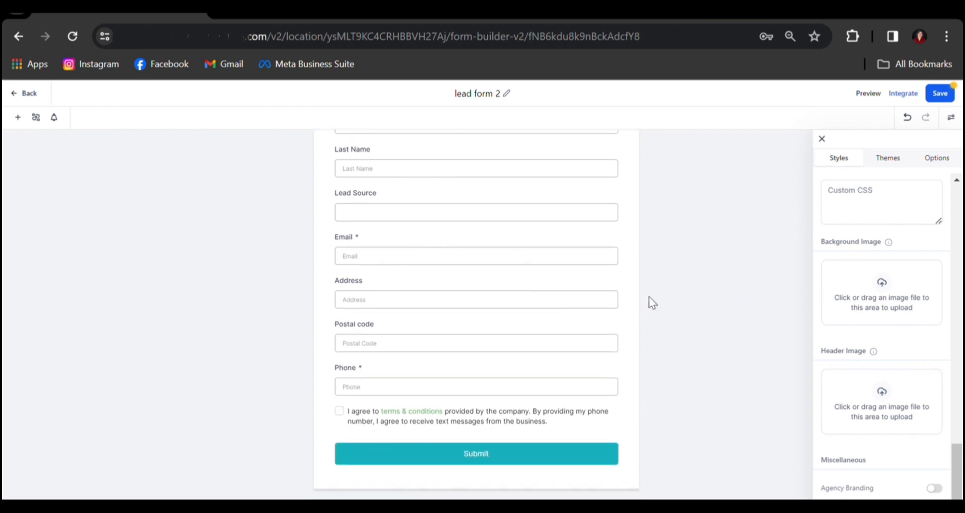
{"action": "scroll", "coordinate": [556, 239], "scroll_direction": "up", "scroll_amount": 2}
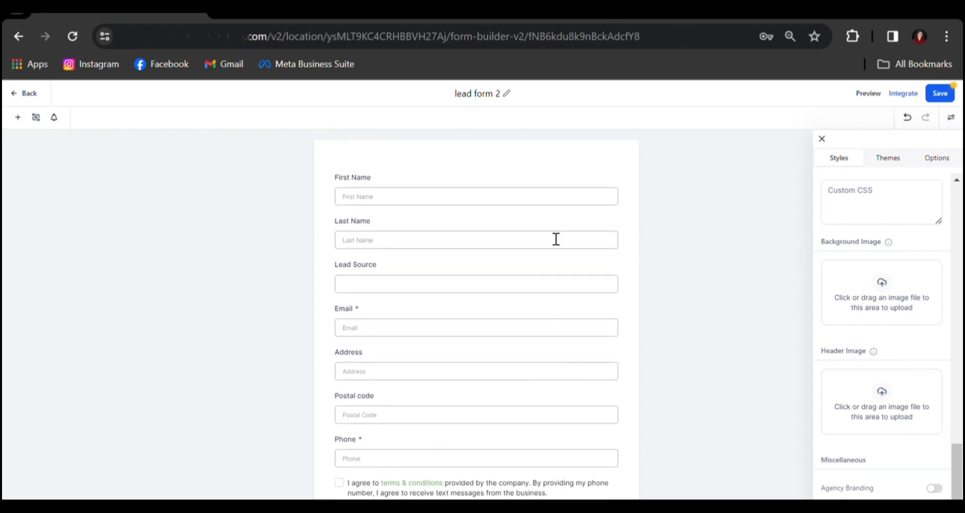
Open the form's integration settings and choose the Popup embed layout.
{"action": "left_click", "coordinate": [910, 94]}
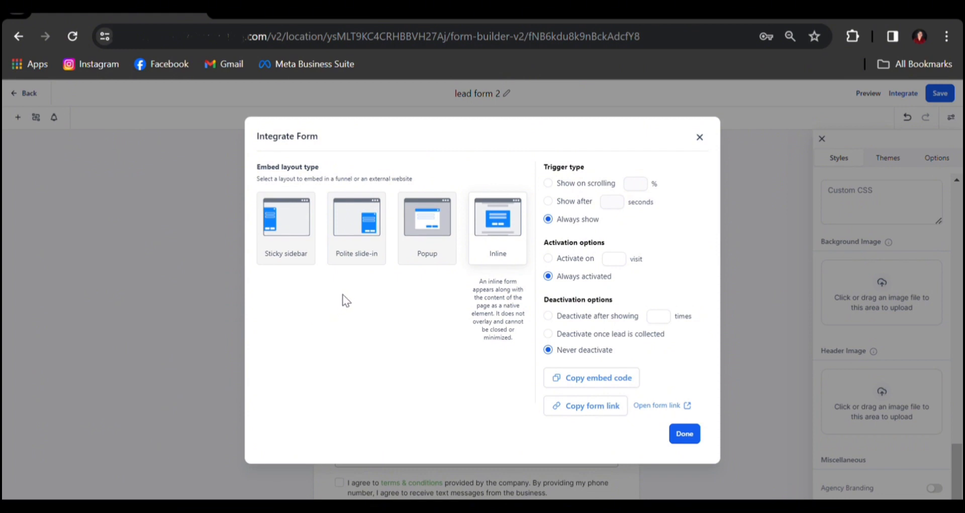
{"action": "left_click", "coordinate": [435, 260]}
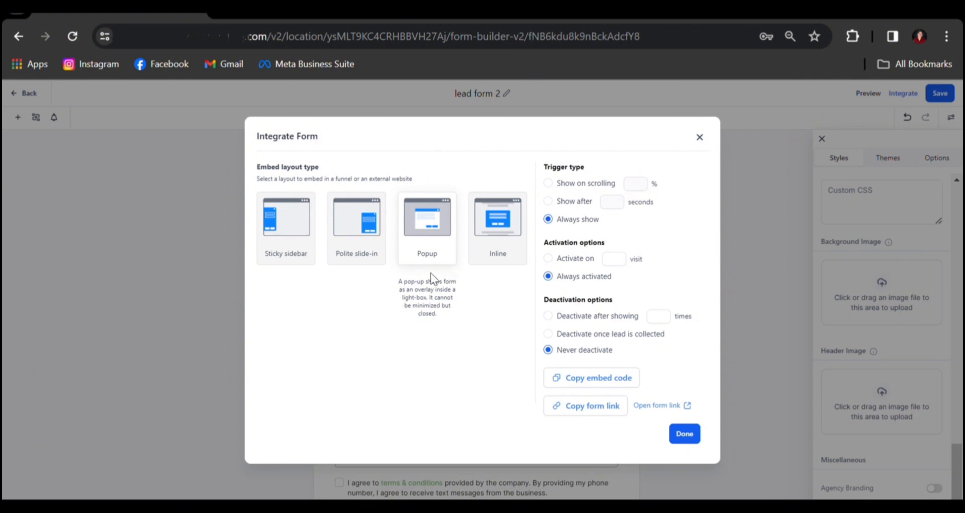
{"action": "mouse_move", "coordinate": [338, 257]}
Try triggers of 40% scrolling and a 10-second delay, and return the trigger type to Always show.
{"action": "left_click", "coordinate": [555, 188]}
{"action": "left_click", "coordinate": [550, 202]}
{"action": "left_click", "coordinate": [611, 201]}
{"action": "type", "text": "10"}
{"action": "left_click", "coordinate": [558, 223]}
Try activation on visit 3 and deactivation after 4 showings, and return to Always activated and Never deactivate.
{"action": "left_click", "coordinate": [561, 262]}
{"action": "left_click", "coordinate": [619, 261]}
{"action": "type", "text": "2"}
{"action": "key", "text": "BackSpace"}
{"action": "type", "text": "3"}
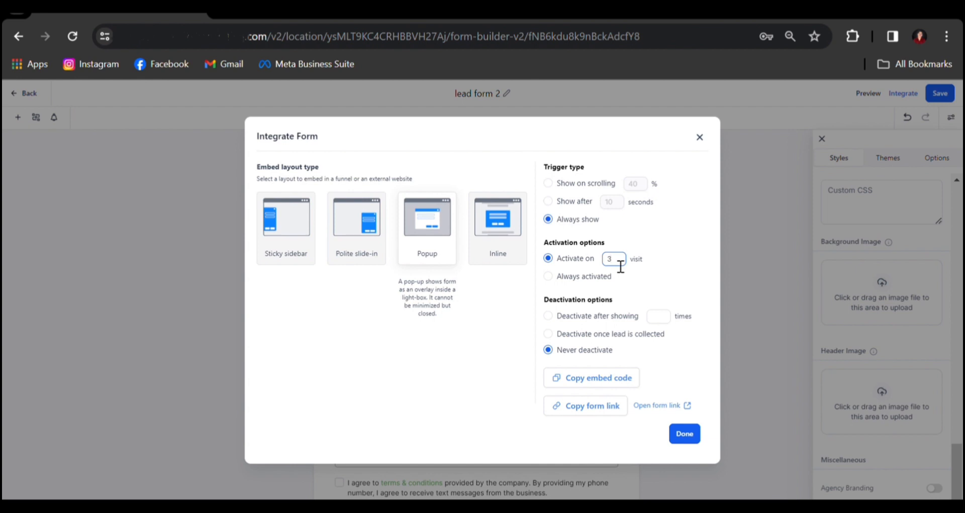
{"action": "left_click", "coordinate": [550, 278]}
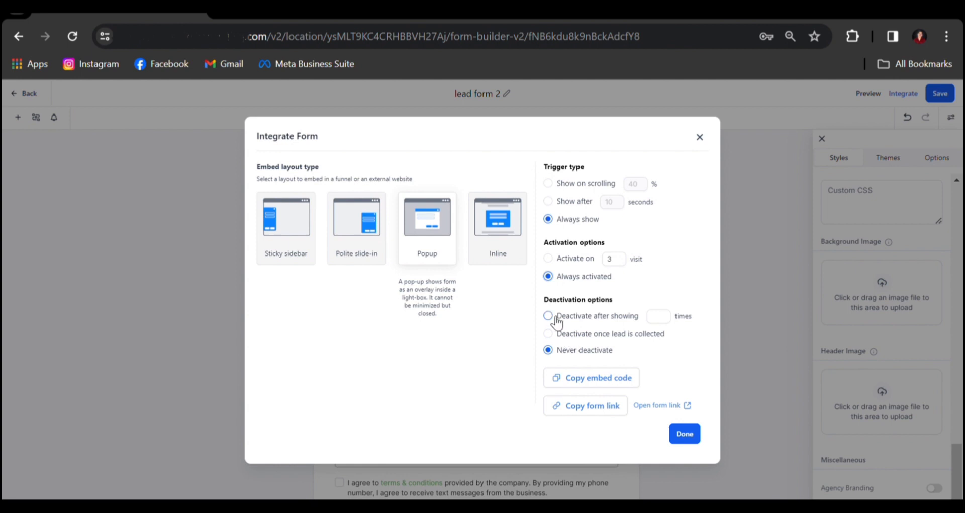
{"action": "left_click", "coordinate": [668, 321]}
{"action": "left_click", "coordinate": [668, 352]}
Copy the form link, and open the live form to review its fields and submit button.
{"action": "left_click", "coordinate": [605, 417]}
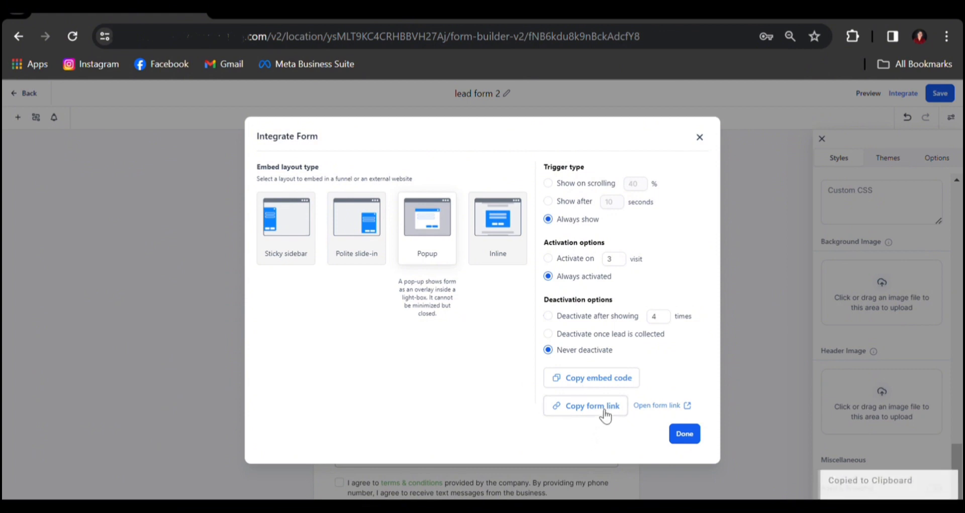
{"action": "left_click", "coordinate": [647, 408]}
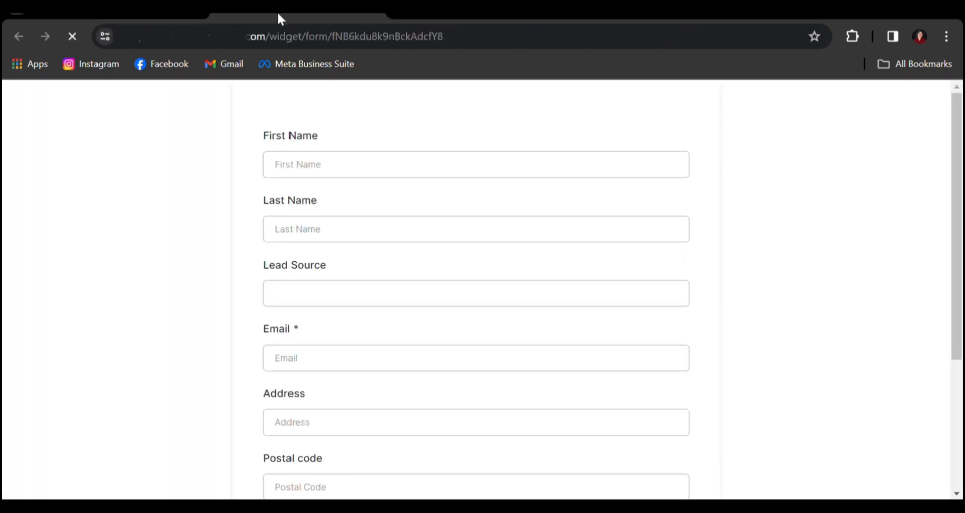
{"action": "scroll", "coordinate": [442, 291], "scroll_direction": "down", "scroll_amount": 4}
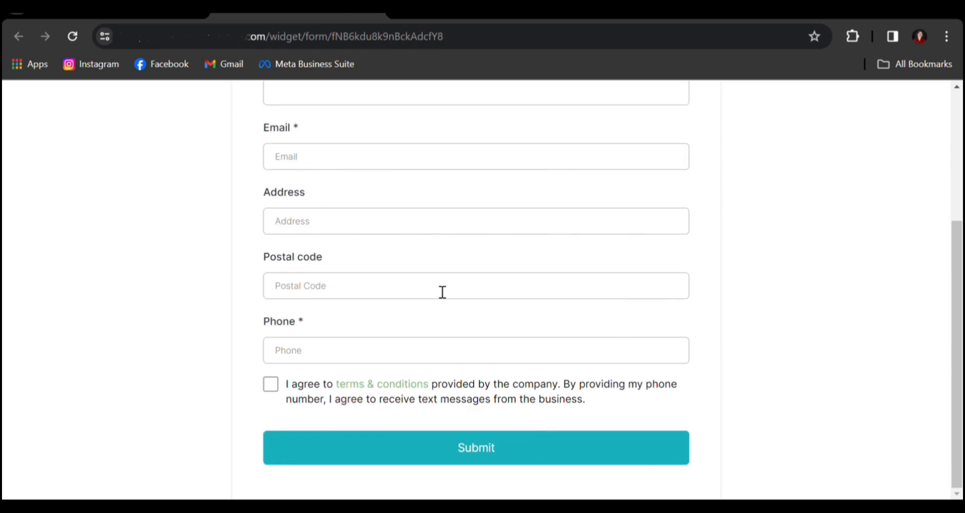
{"action": "scroll", "coordinate": [440, 287], "scroll_direction": "up", "scroll_amount": 4}
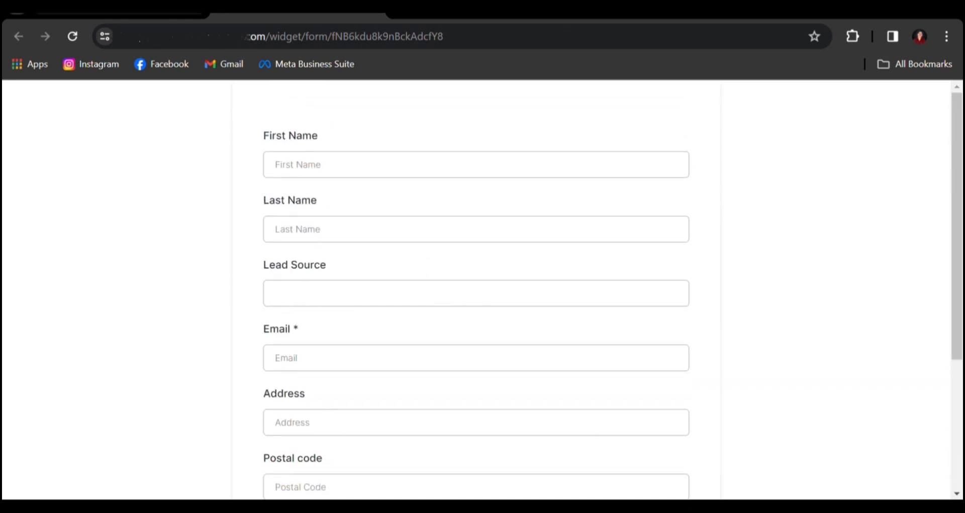
{"action": "left_click", "coordinate": [161, 11]}
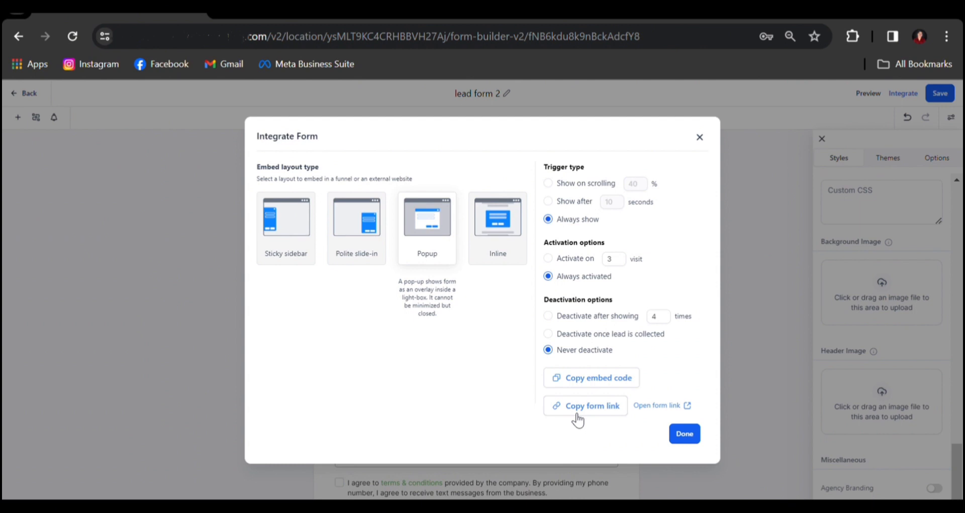
Reopen the live form and examine the whole layout at a smaller page zoom.
{"action": "left_click", "coordinate": [282, 10]}
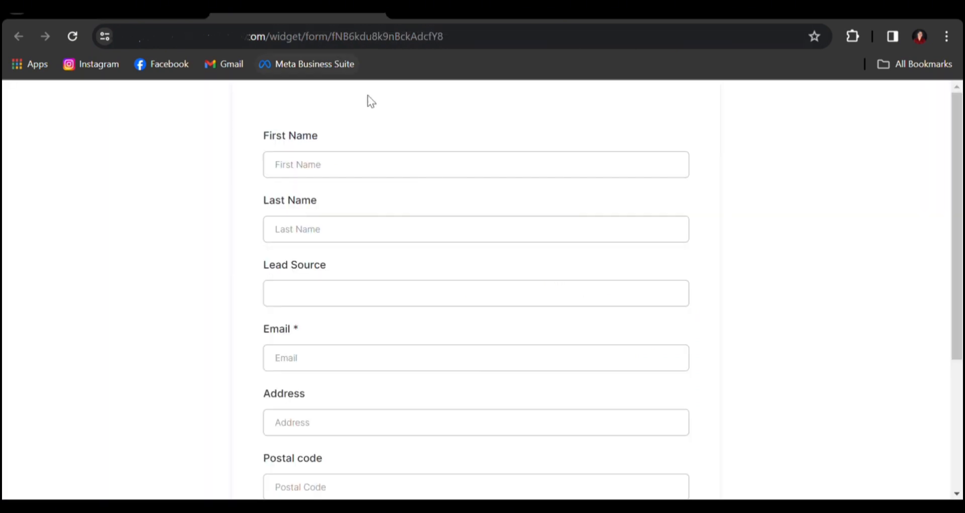
{"action": "scroll", "coordinate": [574, 190], "scroll_direction": "down", "scroll_amount": 4}
{"action": "scroll", "coordinate": [581, 222], "scroll_direction": "up", "scroll_amount": 4}
{"action": "key", "text": "ctrl+minus"}
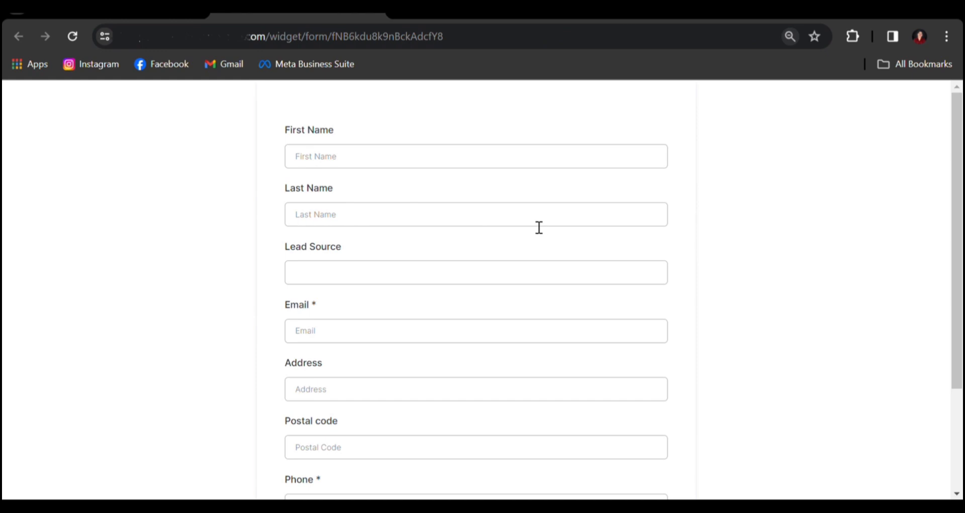
{"action": "scroll", "coordinate": [536, 226], "scroll_direction": "down", "scroll_amount": 3}
{"action": "scroll", "coordinate": [530, 226], "scroll_direction": "up", "scroll_amount": 3}
{"action": "scroll", "coordinate": [526, 215], "scroll_direction": "down", "scroll_amount": 3}
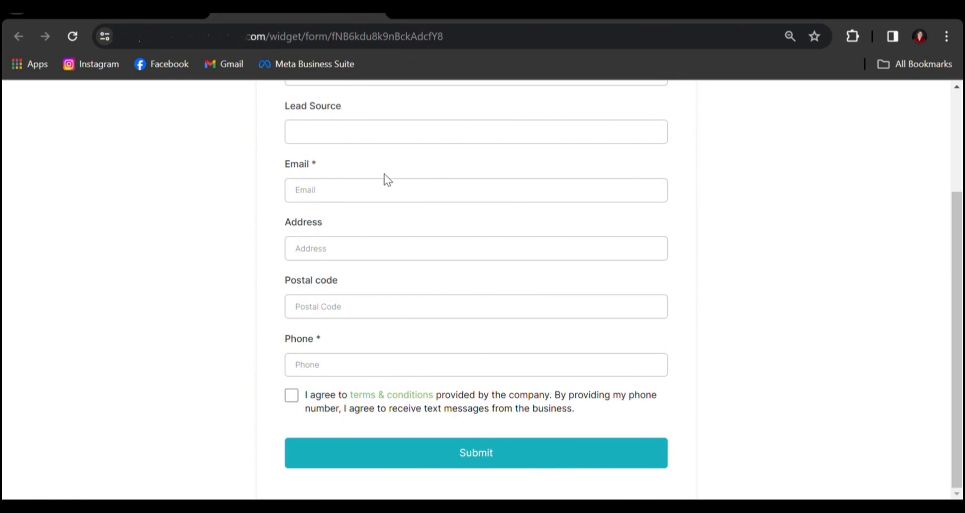
{"action": "scroll", "coordinate": [381, 181], "scroll_direction": "up", "scroll_amount": 3}
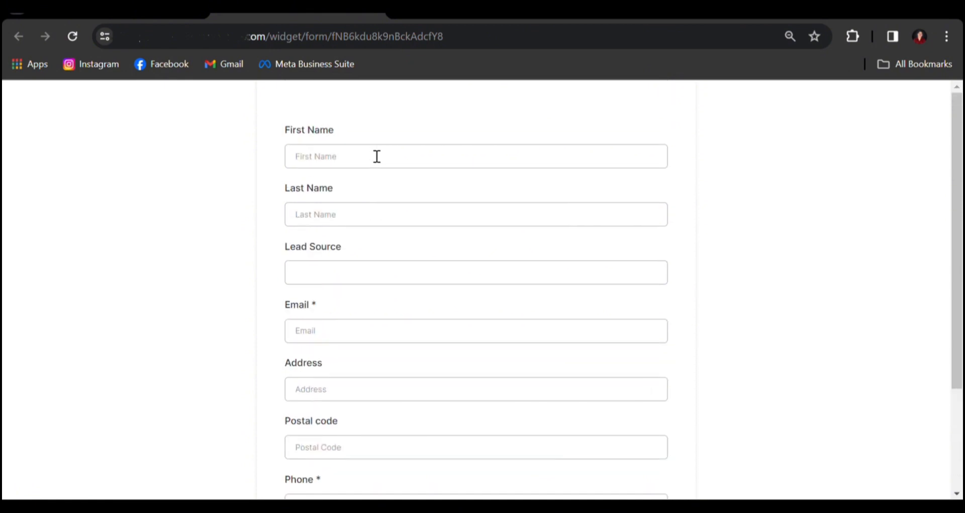
Return to the integration settings, copy the embed code, finish the integration and save the form.
{"action": "left_click", "coordinate": [120, 11]}
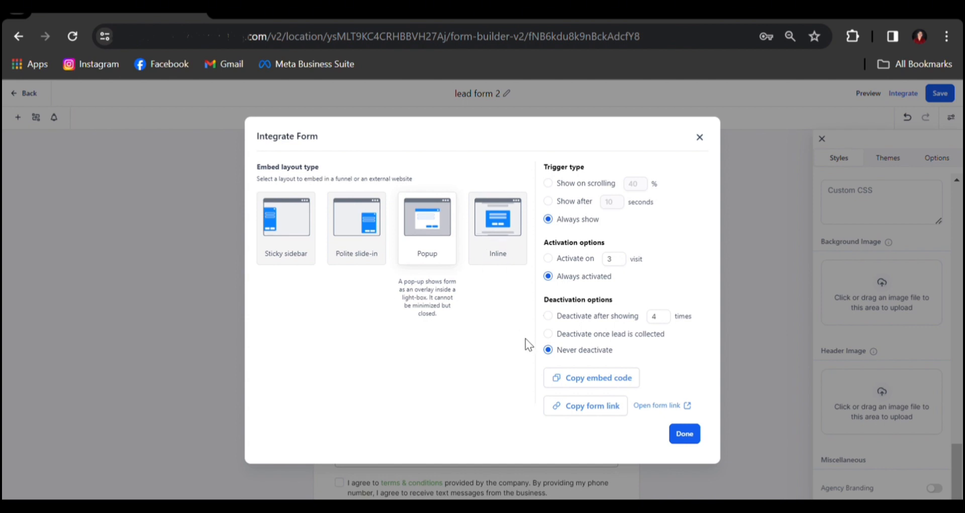
{"action": "left_click", "coordinate": [600, 391]}
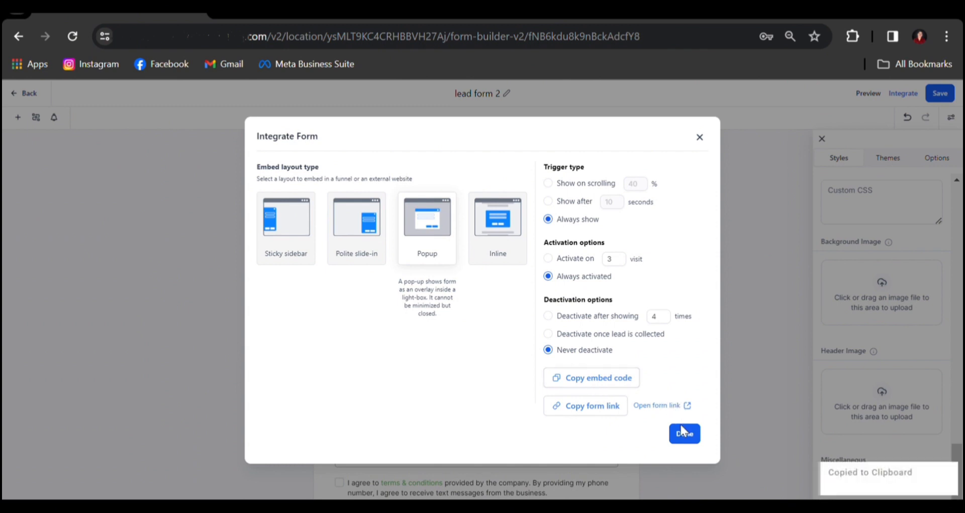
{"action": "left_click", "coordinate": [685, 436]}
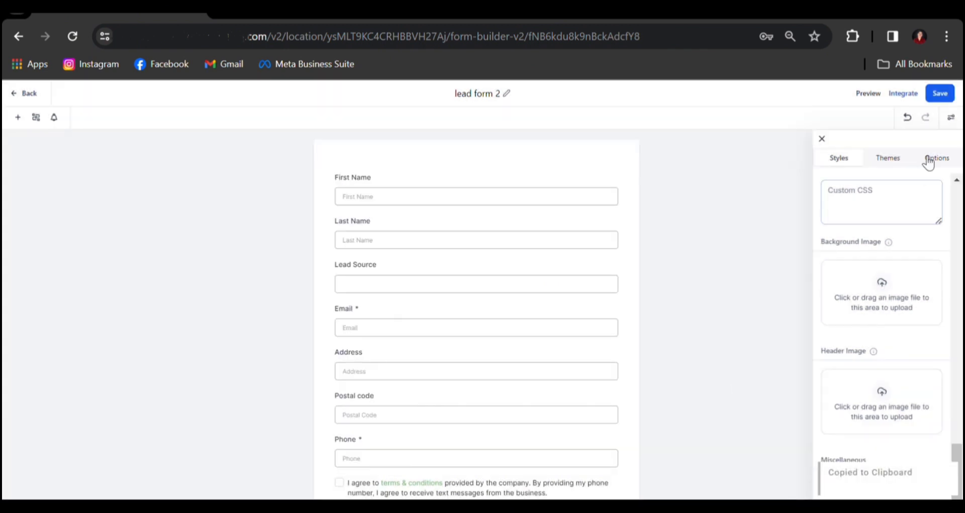
{"action": "left_click", "coordinate": [939, 96]}
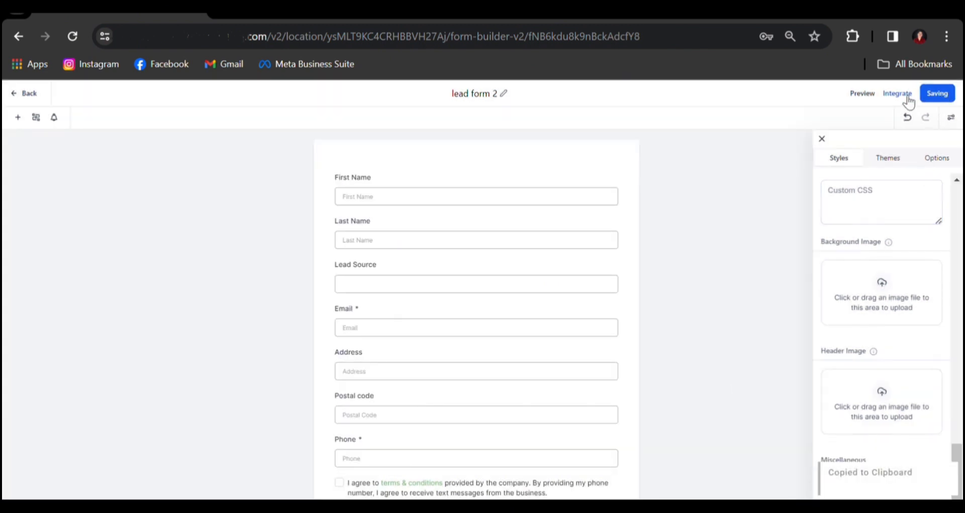
Leave the form builder and open the email templates in the marketing area.
{"action": "left_click", "coordinate": [17, 97]}
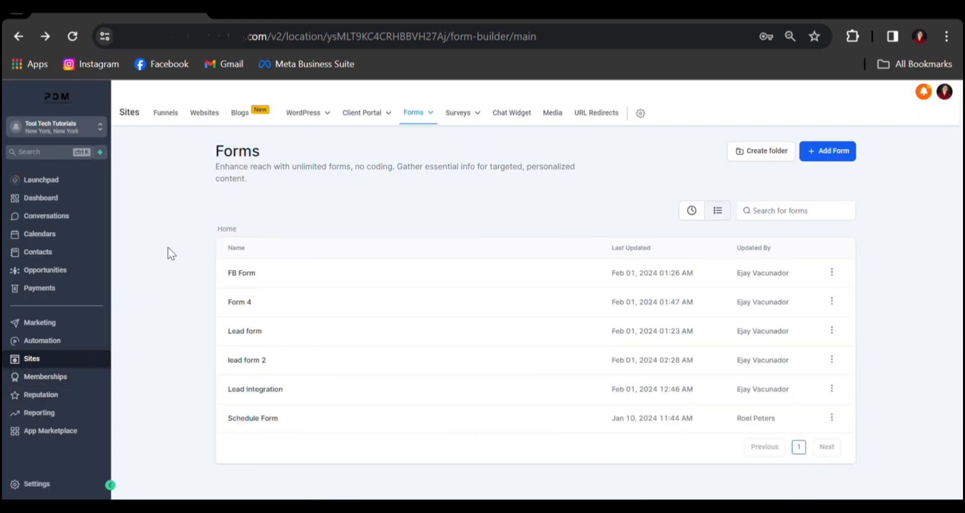
{"action": "left_click", "coordinate": [68, 331]}
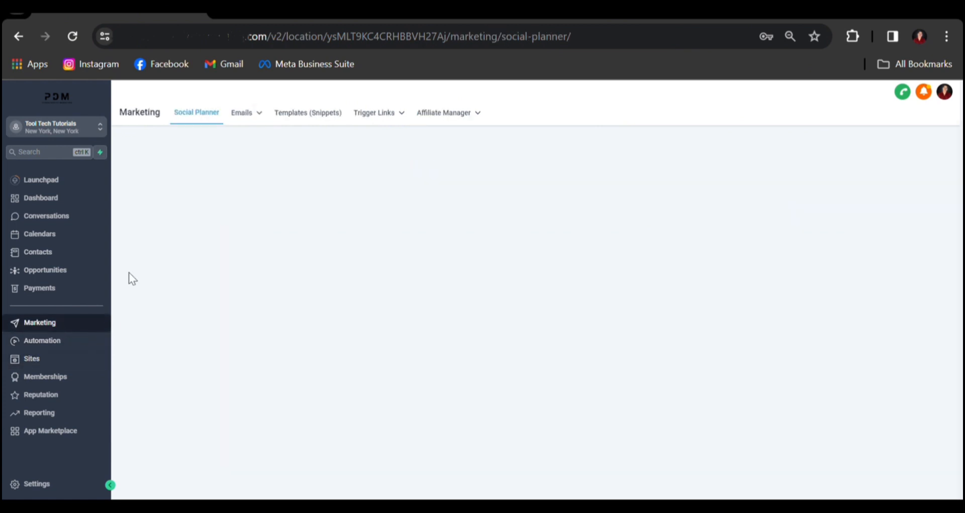
{"action": "mouse_move", "coordinate": [257, 120]}
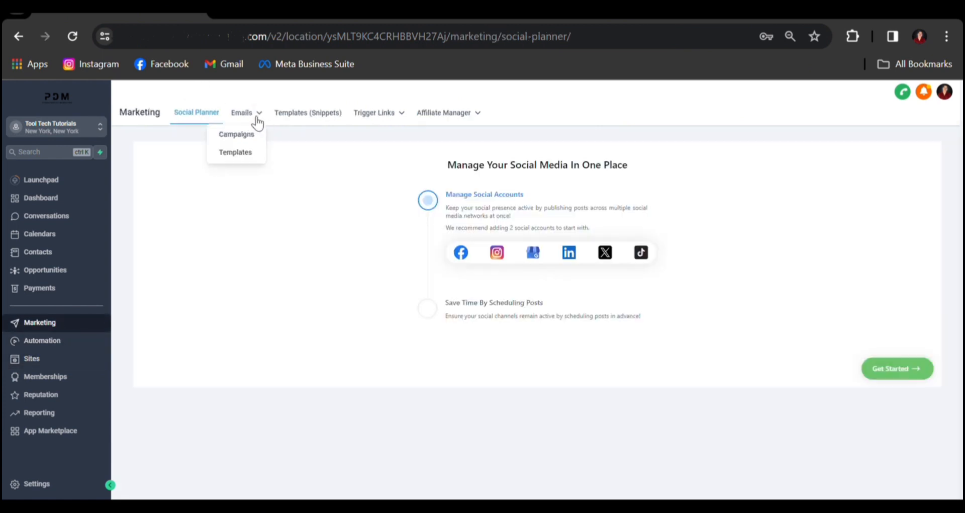
{"action": "left_click", "coordinate": [253, 152]}
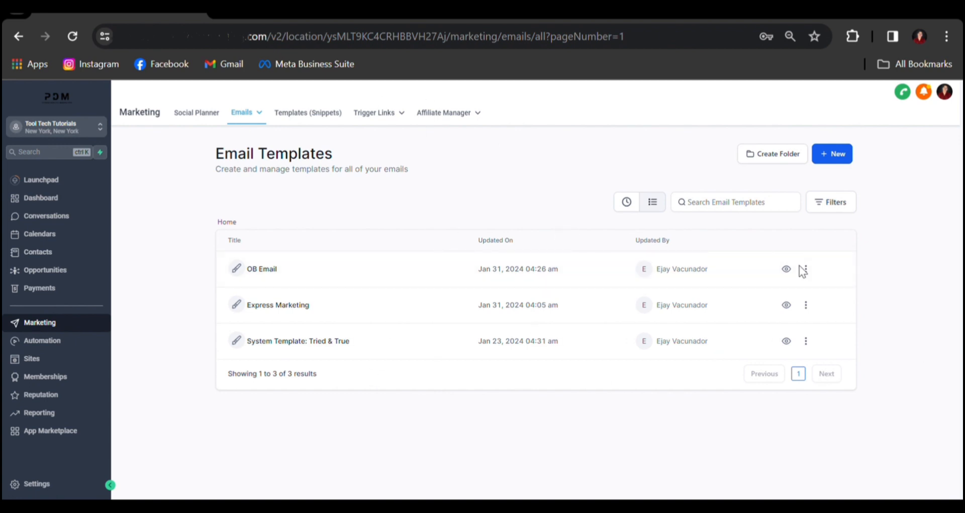
Create a new blank email template using the Design Editor.
{"action": "left_click", "coordinate": [841, 159]}
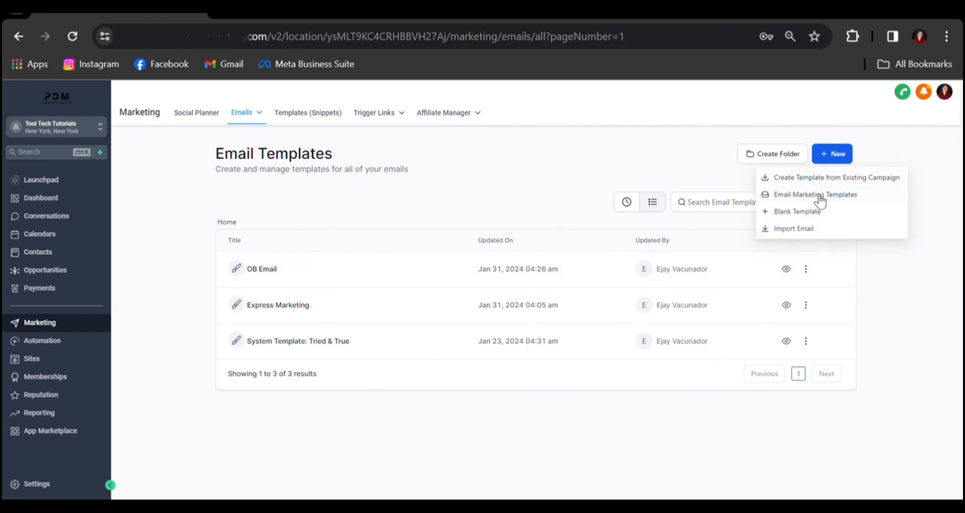
{"action": "left_click", "coordinate": [815, 215]}
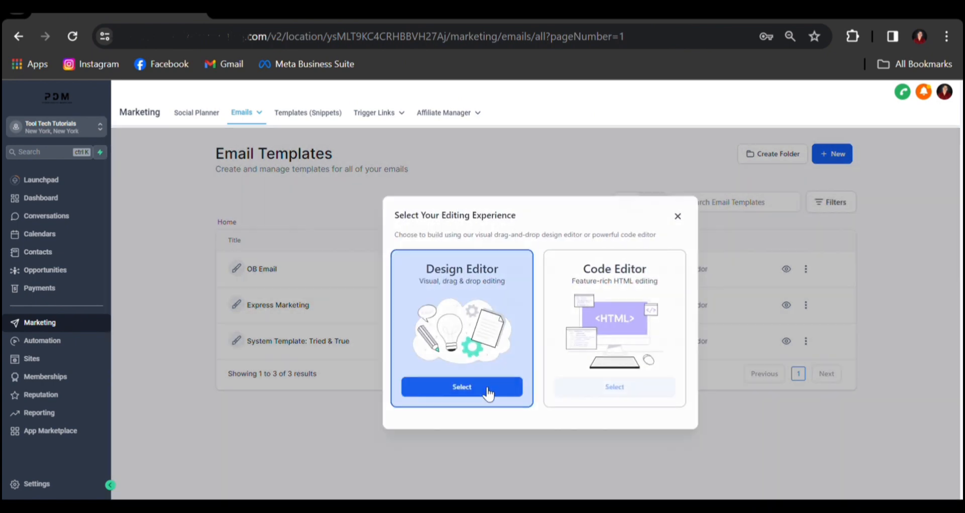
{"action": "left_click", "coordinate": [489, 393]}
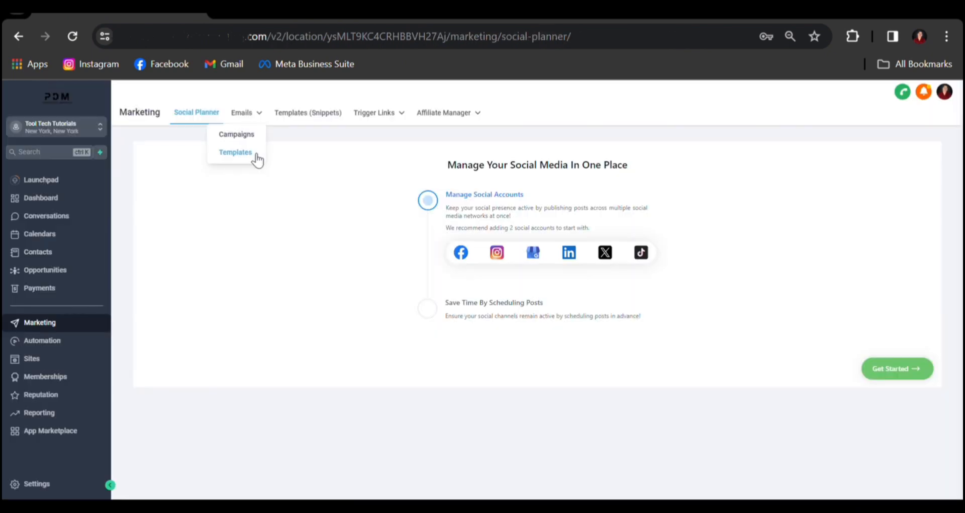
{"action": "left_click", "coordinate": [254, 156]}
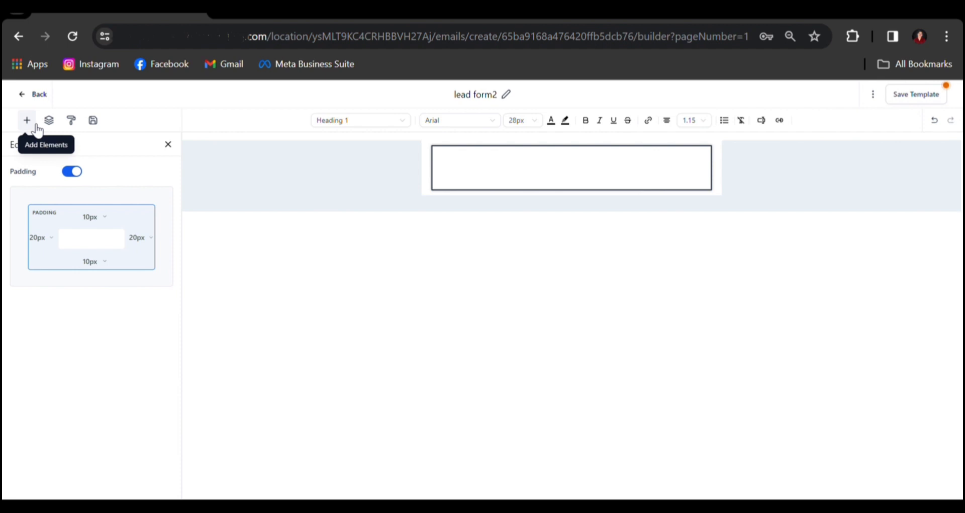
Add a Code element to the email body, replace its placeholder HTML with the copied form embed code and save the code.
{"action": "left_click", "coordinate": [34, 126]}
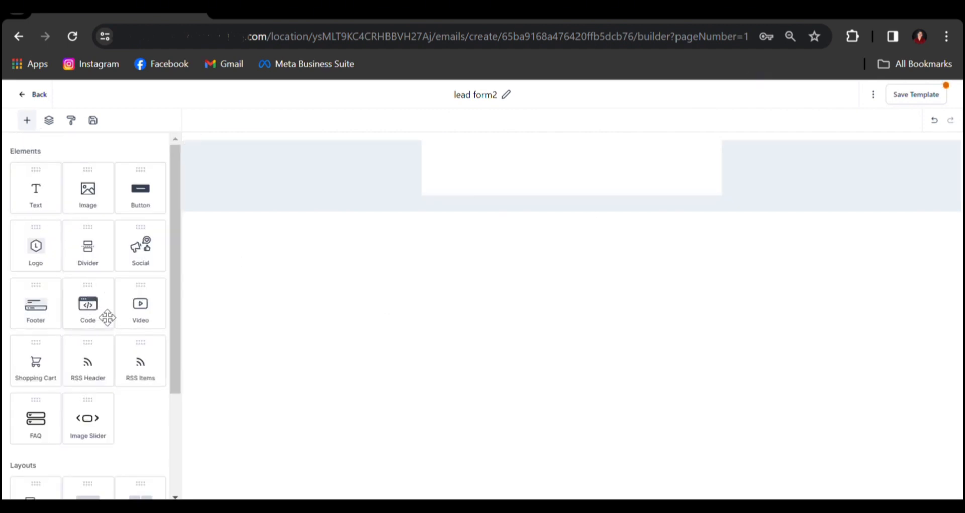
{"action": "left_click_drag", "start_coordinate": [95, 319], "coordinate": [565, 187]}
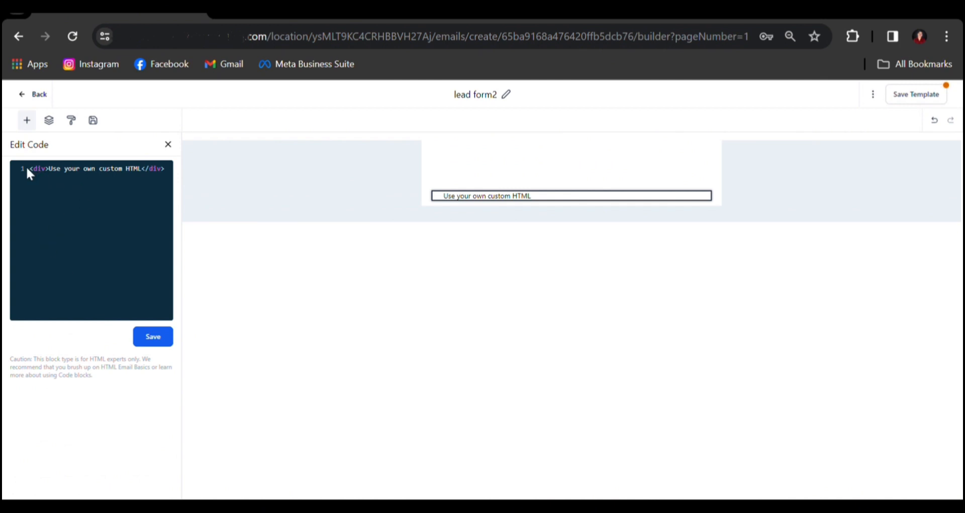
{"action": "left_click_drag", "start_coordinate": [27, 169], "coordinate": [165, 176]}
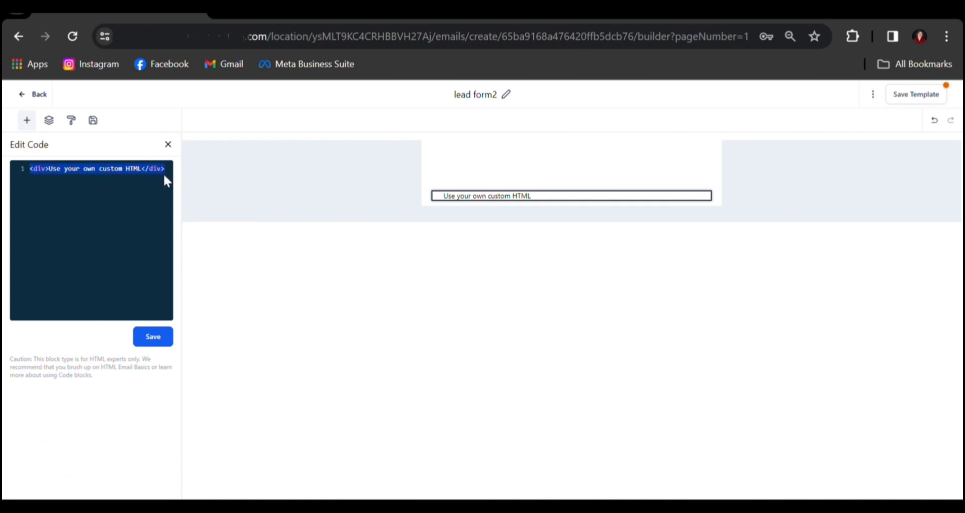
{"action": "key", "text": "BackSpace"}
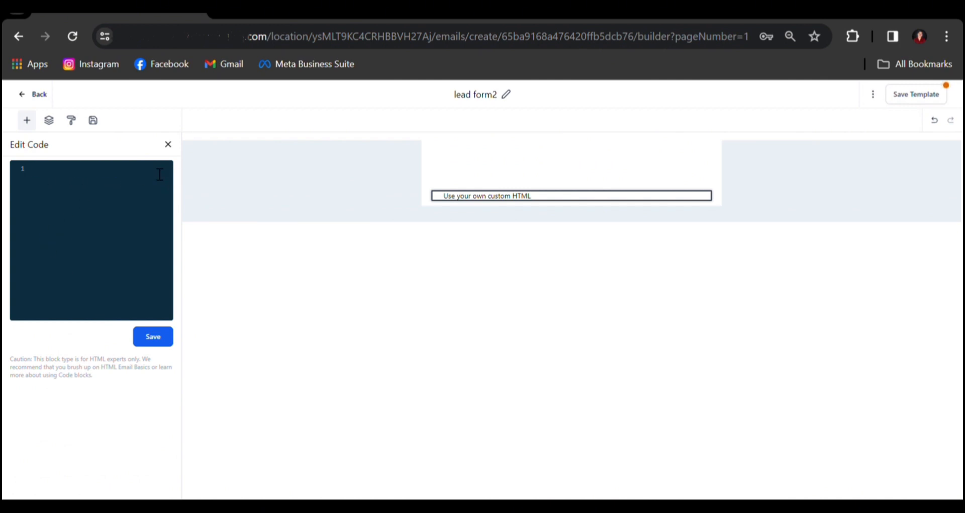
{"action": "key", "text": "ctrl+v"}
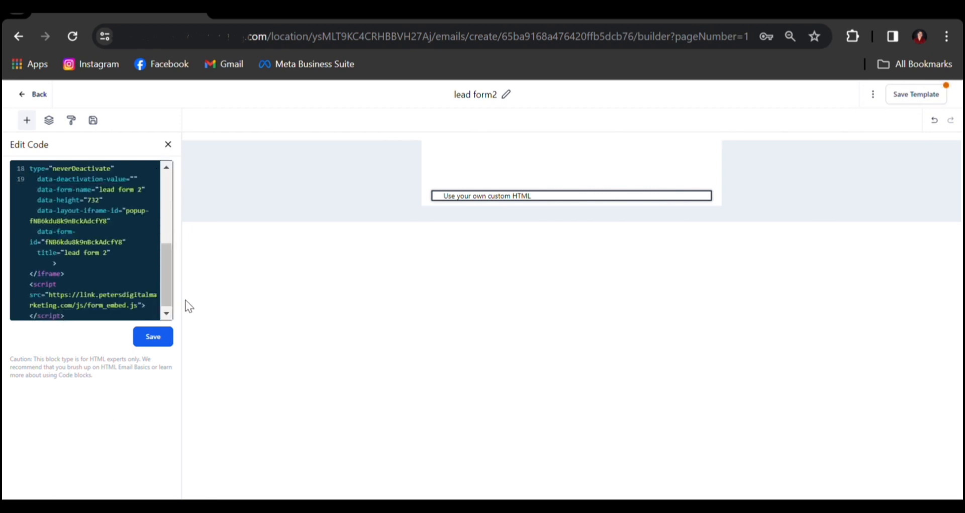
{"action": "left_click", "coordinate": [161, 345]}
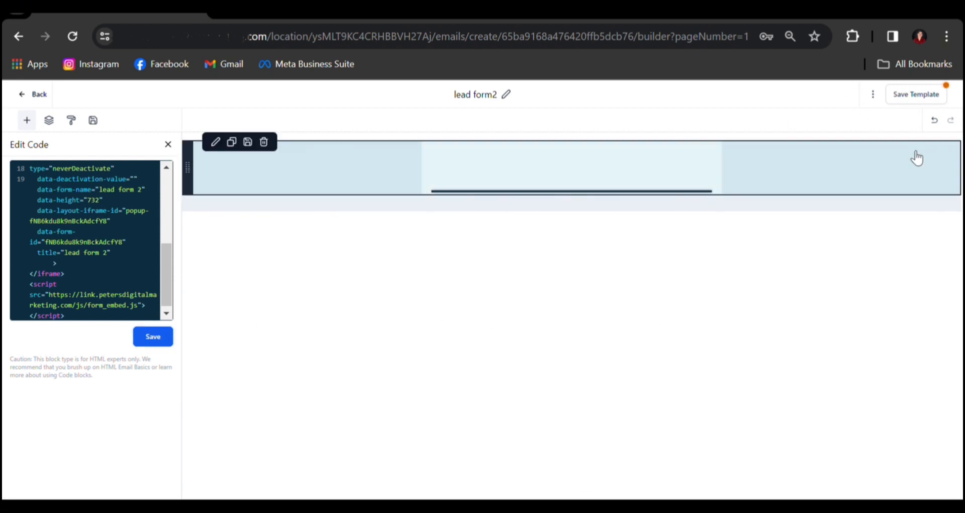
Save the lead form2 email template and return to the list of email templates.
{"action": "left_click", "coordinate": [933, 100]}
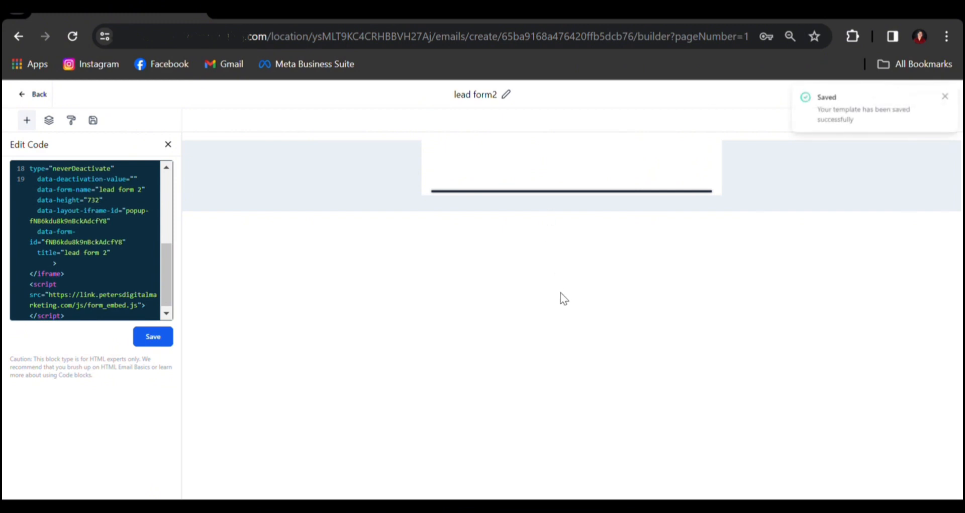
{"action": "left_click", "coordinate": [945, 96]}
{"action": "left_click", "coordinate": [24, 98]}
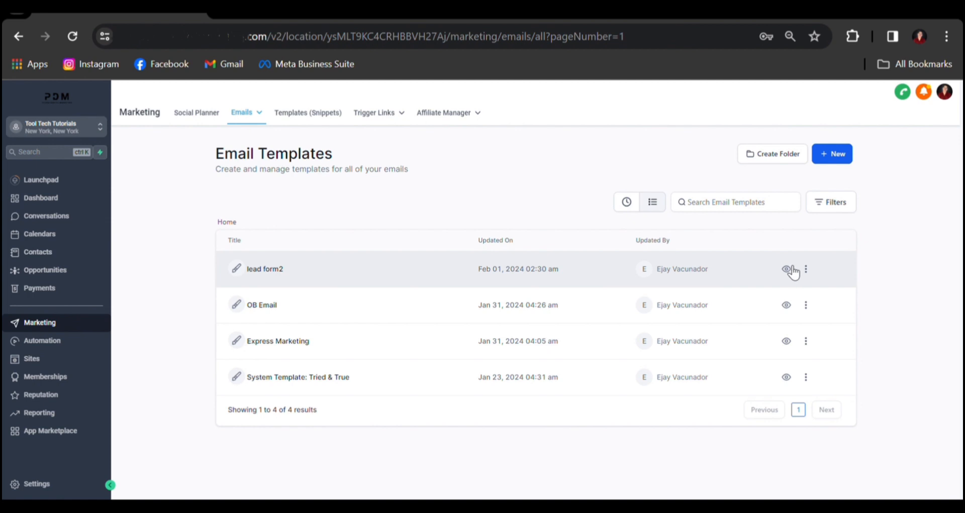
Preview the lead form2 email template and look through the whole embedded form.
{"action": "left_click", "coordinate": [787, 269]}
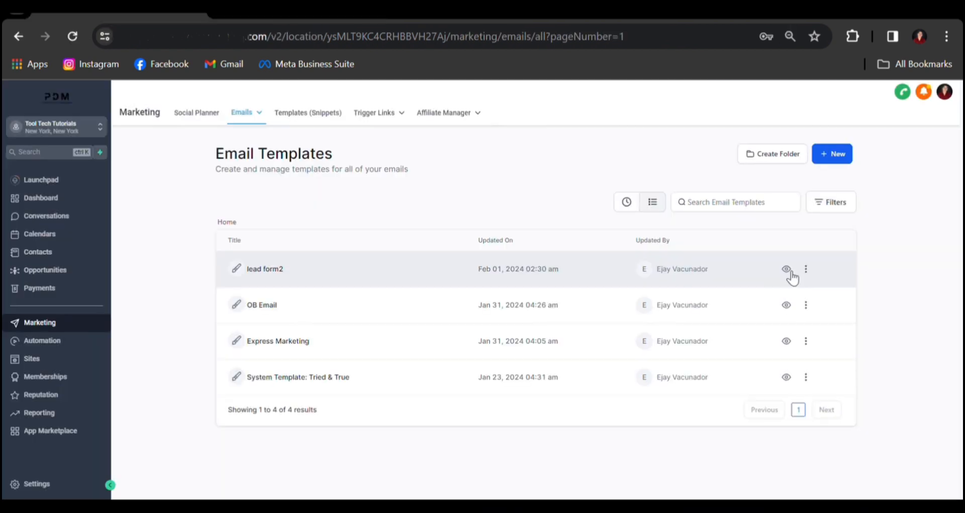
{"action": "left_click", "coordinate": [788, 272]}
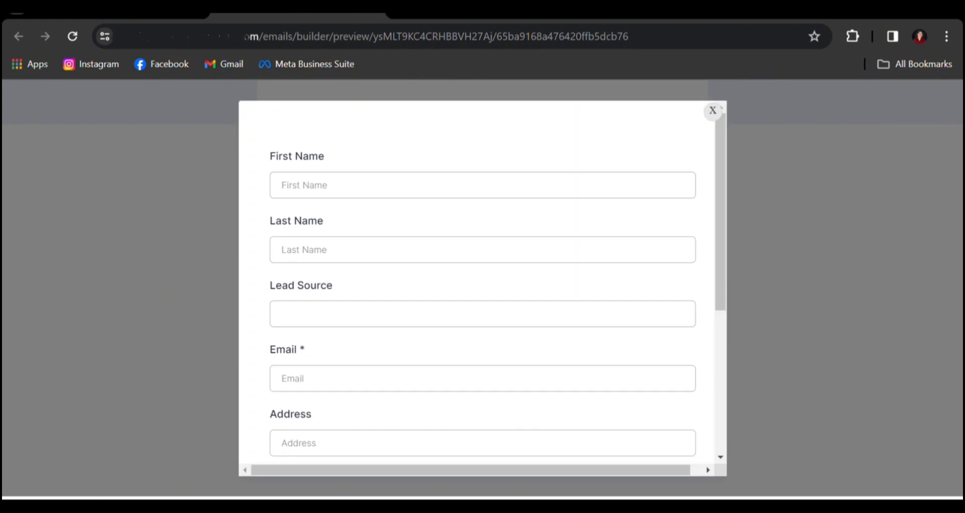
{"action": "scroll", "coordinate": [574, 194], "scroll_direction": "down", "scroll_amount": 5}
{"action": "scroll", "coordinate": [577, 246], "scroll_direction": "down", "scroll_amount": 1}
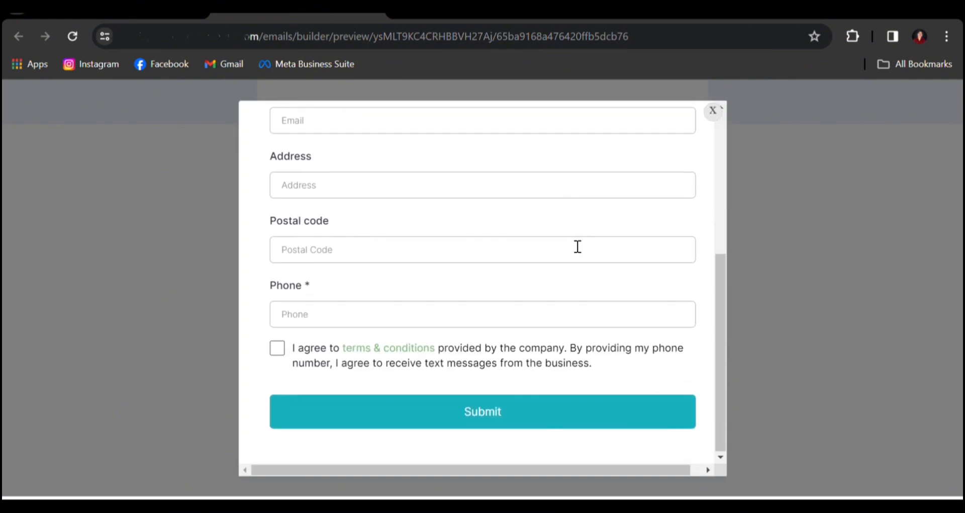
{"action": "scroll", "coordinate": [577, 245], "scroll_direction": "up", "scroll_amount": 5}
{"action": "scroll", "coordinate": [577, 246], "scroll_direction": "down", "scroll_amount": 5}
{"action": "scroll", "coordinate": [577, 253], "scroll_direction": "up", "scroll_amount": 5}
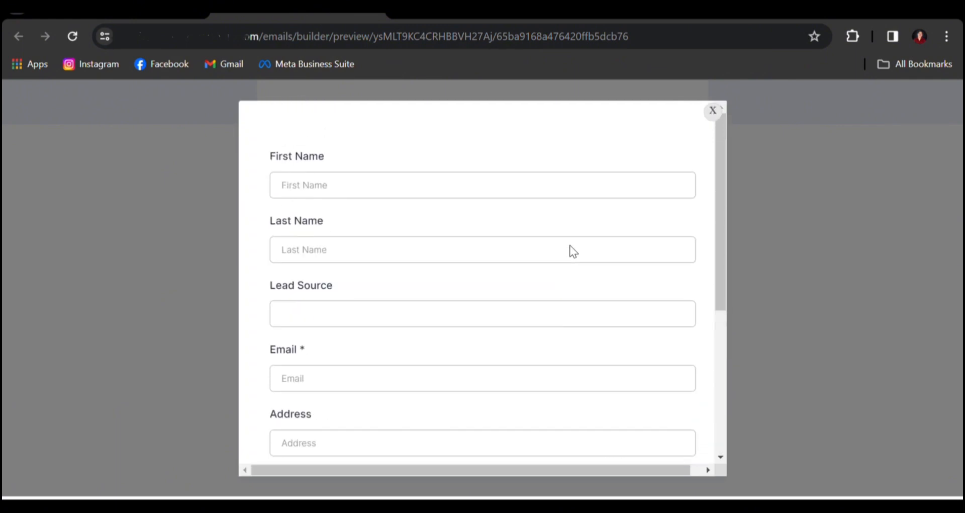